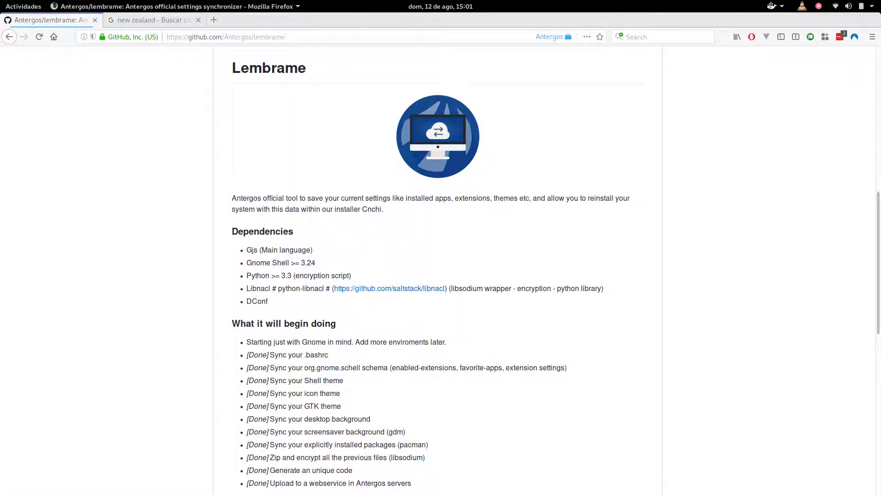
# Review the Lembrame README's dependencies, synced settings and Big TODO's, highlighting items such as .bashrc, extension settings, themes, installed packages and libsodium.
pyautogui.scroll(-3, 441, 266)
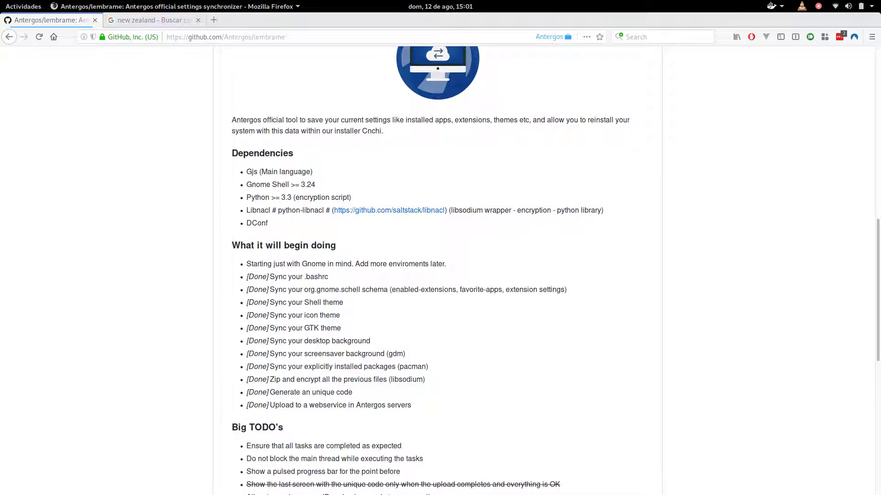
pyautogui.moveTo(306, 277); pyautogui.dragTo(328, 278)
pyautogui.moveTo(391, 290); pyautogui.dragTo(514, 290)
pyautogui.moveTo(304, 302); pyautogui.dragTo(330, 328)
pyautogui.press('Escape')
pyautogui.moveTo(305, 353); pyautogui.dragTo(384, 354)
pyautogui.press('Escape')
pyautogui.moveTo(332, 367); pyautogui.dragTo(395, 367)
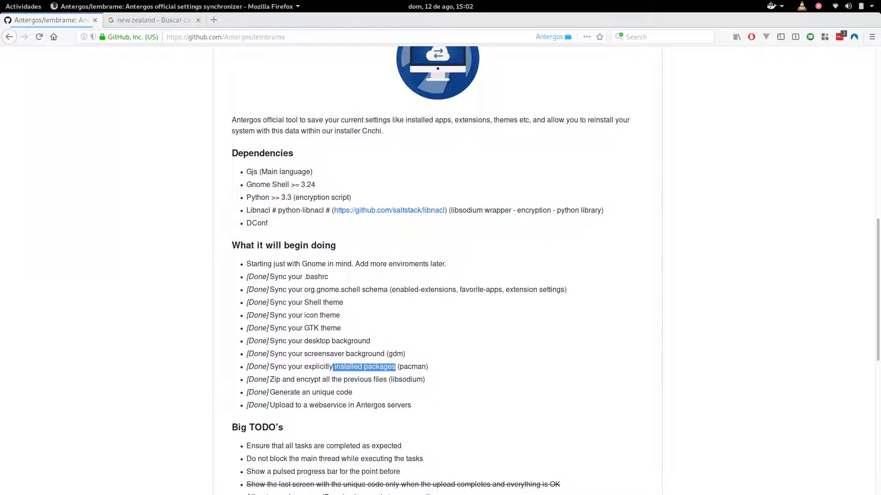
pyautogui.doubleClick(407, 380)
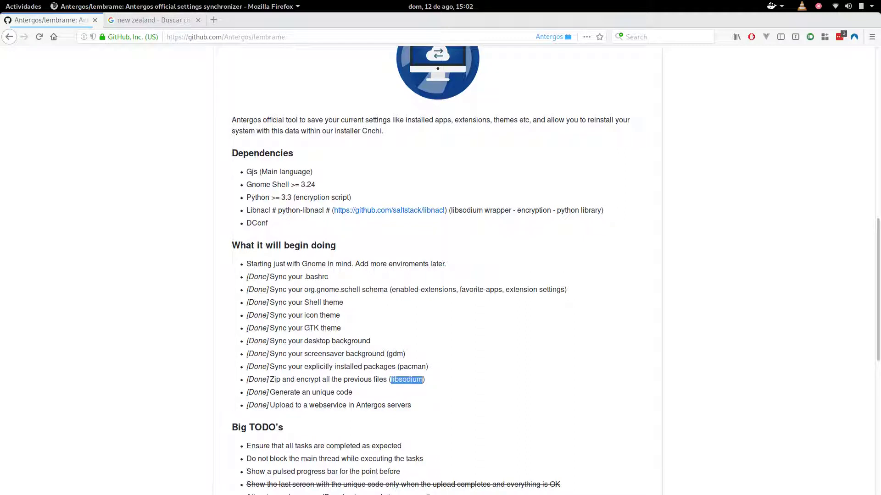
pyautogui.scroll(-1, 431, 267)
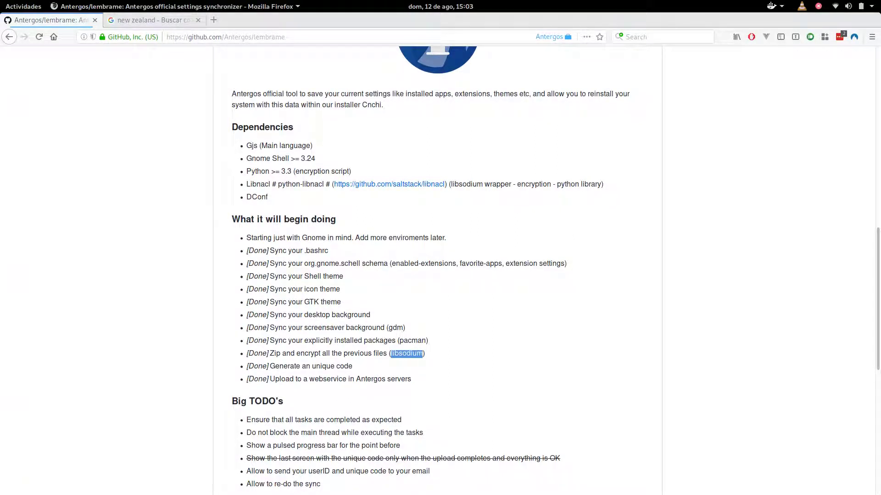
pyautogui.click(406, 353)
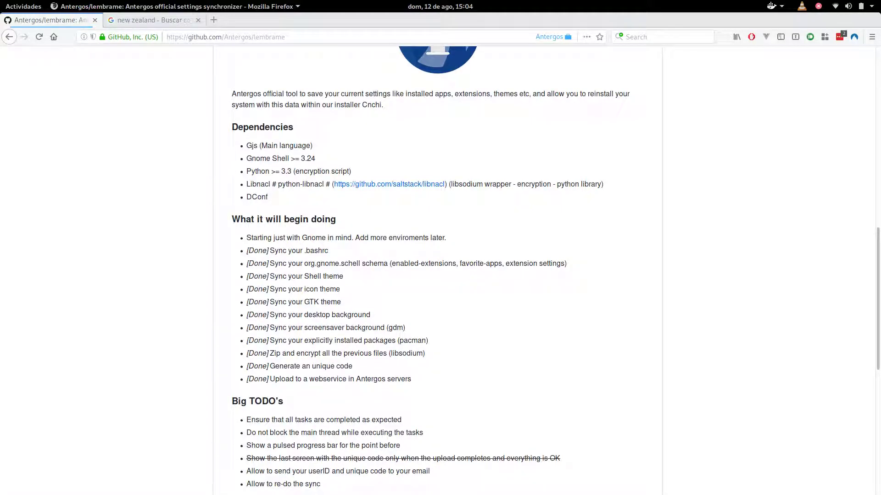
pyautogui.scroll(5, 438, 266)
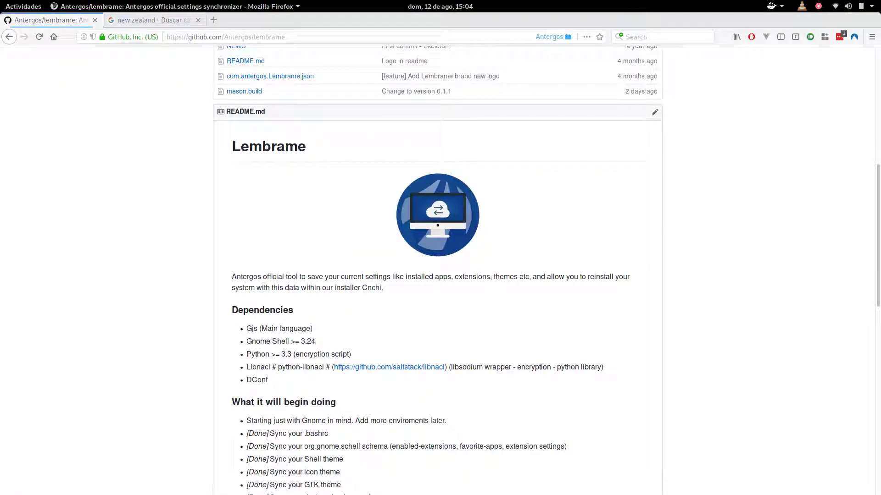
pyautogui.scroll(-7, 438, 266)
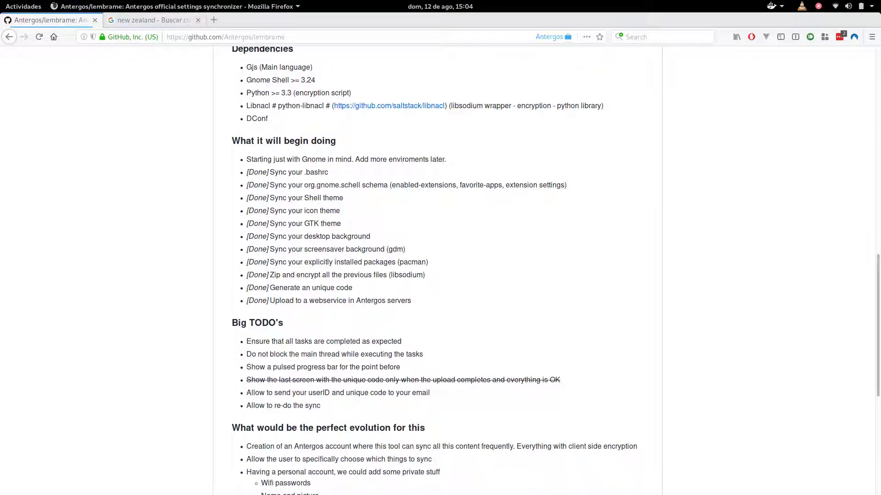
pyautogui.scroll(2, 437, 266)
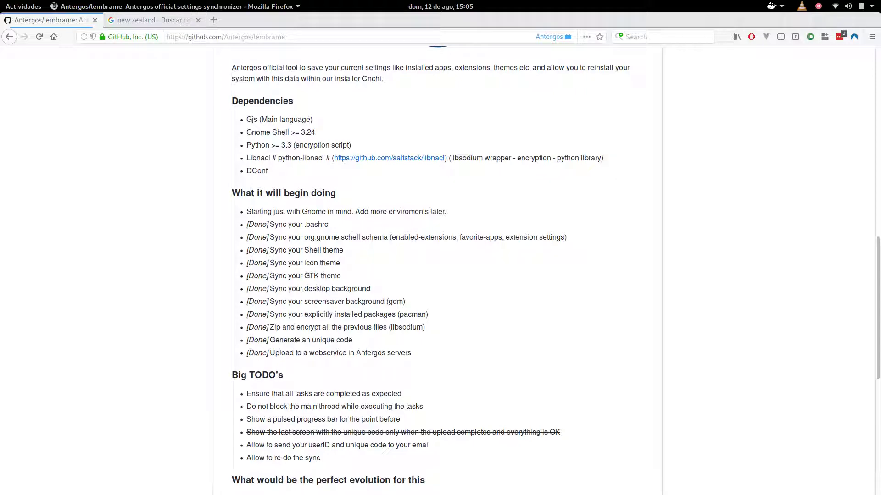
# Search the desktop's applications for "lem" and launch Lembrame.
pyautogui.moveTo(1, 1)
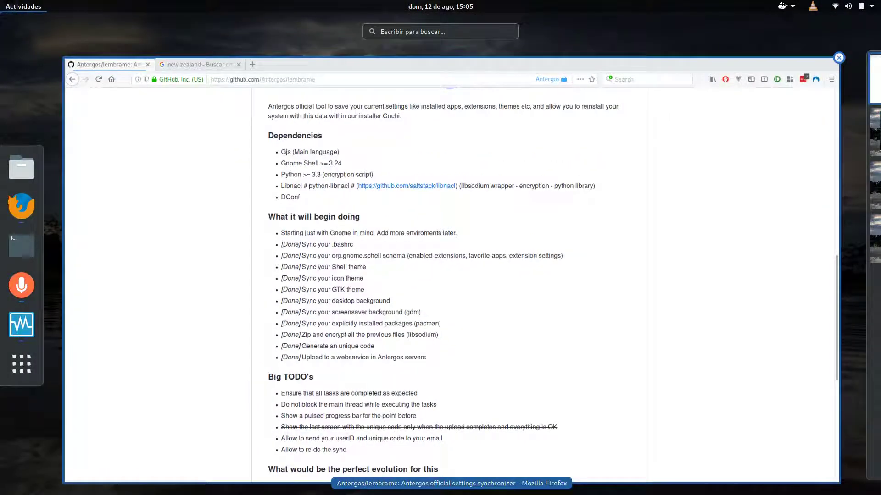
pyautogui.write('lem')
pyautogui.press('Return')
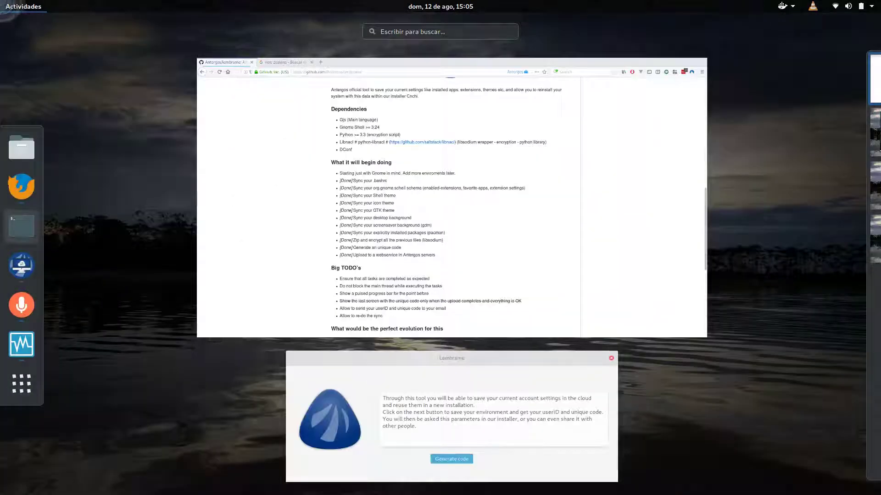
# Open a terminal, install Lembrame with "sudo pacman -S lembrame" using the sudo password, confirm the installation prompt, and close the terminal.
pyautogui.click(21, 226)
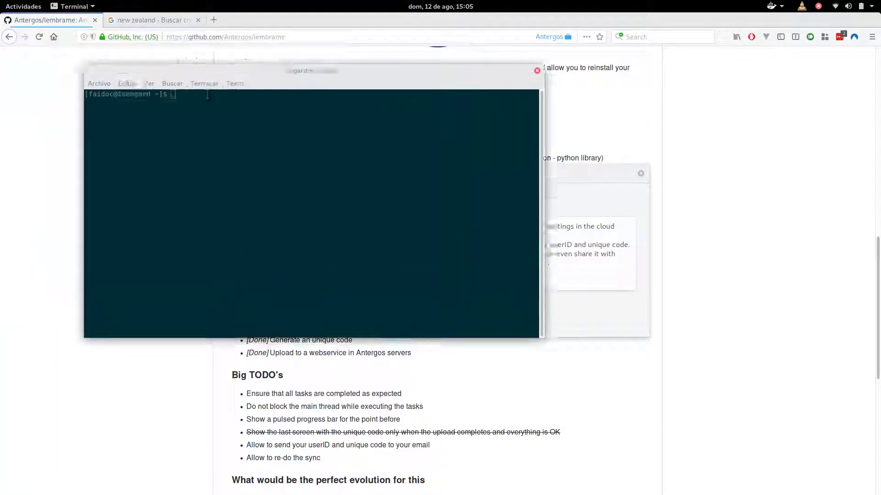
pyautogui.write('sudo')
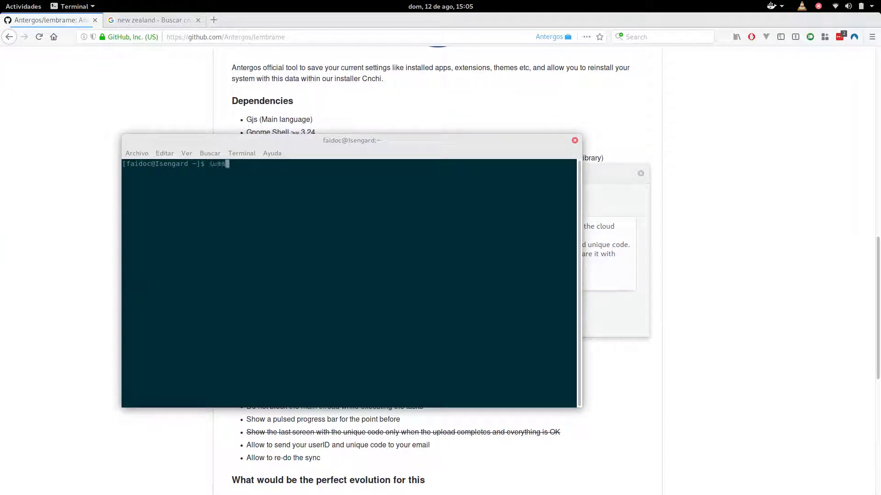
pyautogui.write(' pacman -S lembrame')
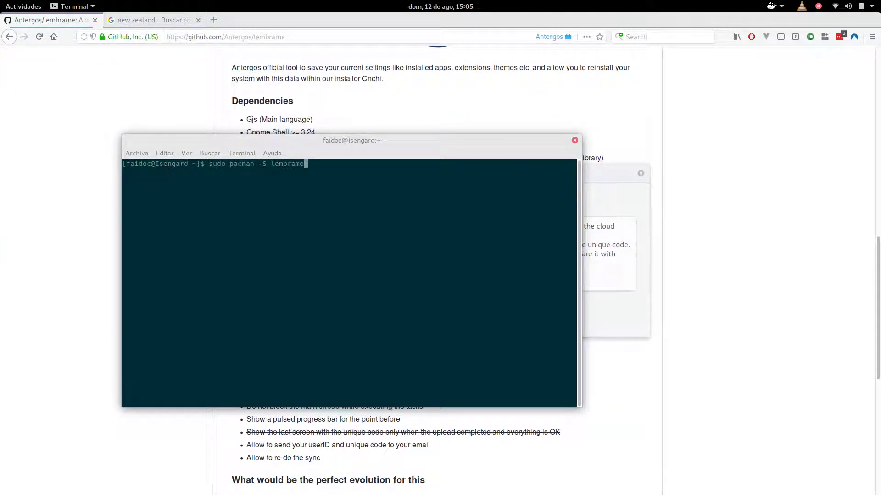
pyautogui.press('Return')
pyautogui.press('Return')
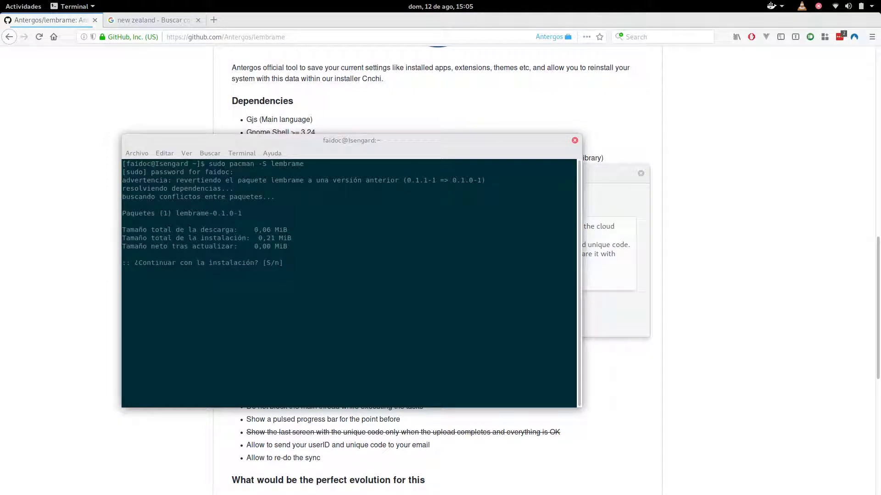
pyautogui.press('Return')
pyautogui.hotkey('ctrl', 'd')
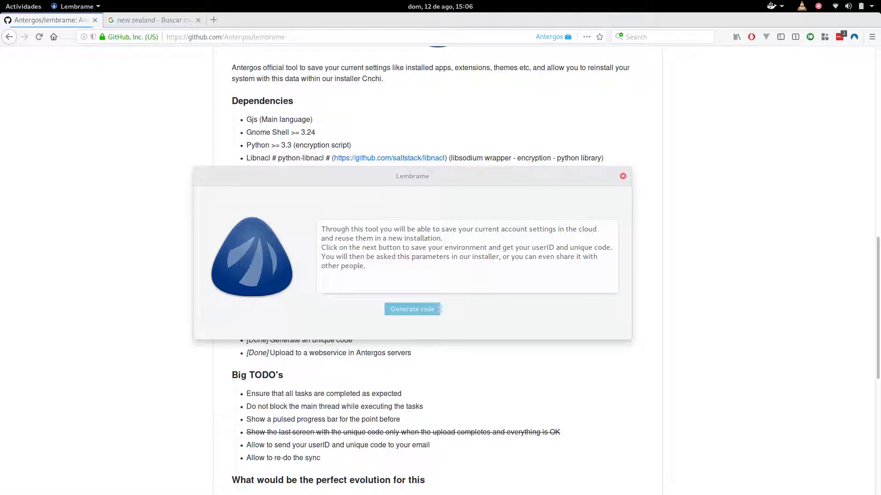
# Return to the Lembrame window from the activities overview and check the Docker extension's status menu.
pyautogui.moveTo(1, 1)
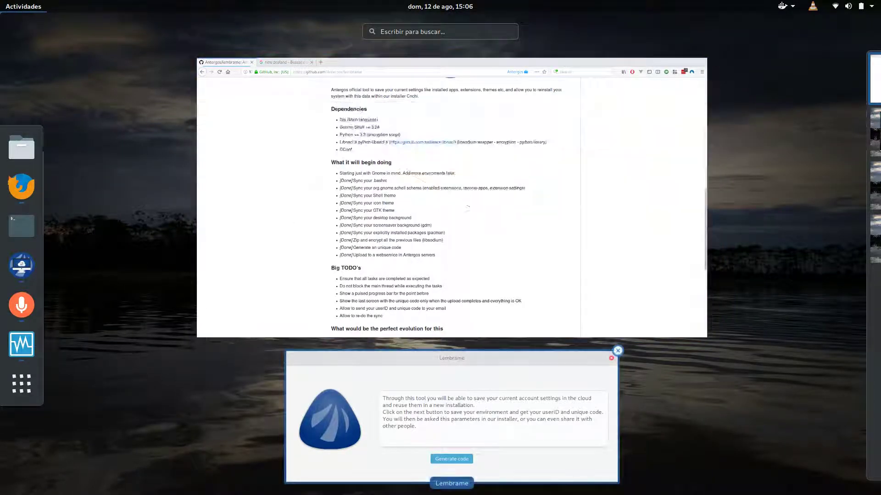
pyautogui.click(452, 415)
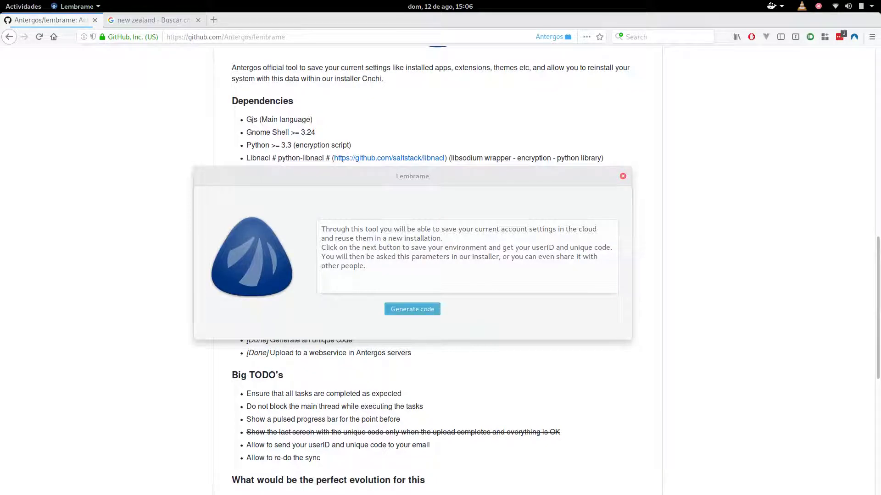
pyautogui.click(774, 6)
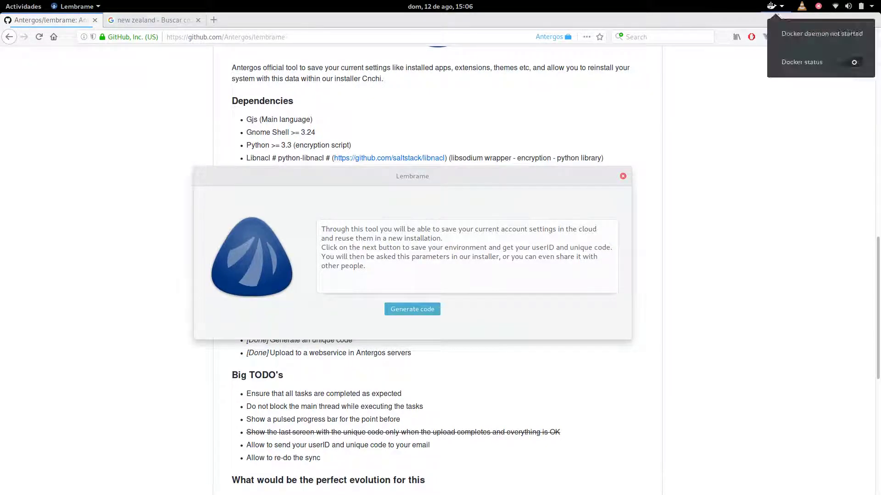
pyautogui.click(775, 6)
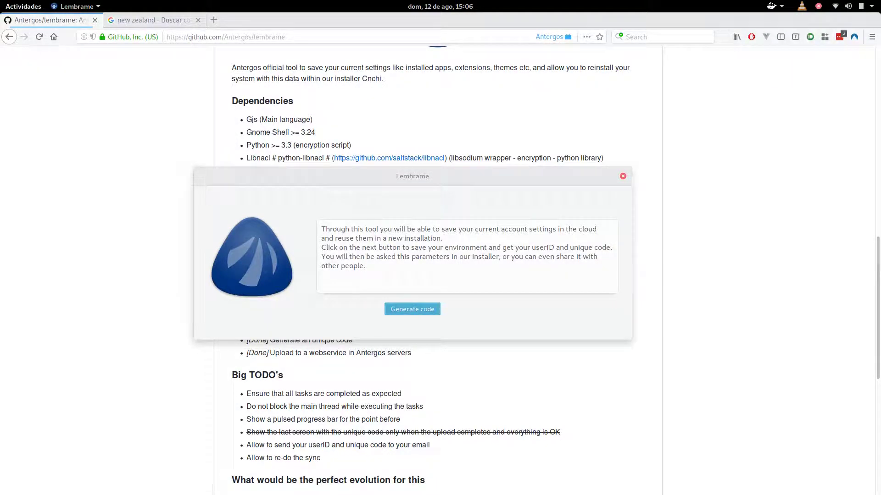
# Examine the full set of installed applications across the pages of the desktop's application grid.
pyautogui.moveTo(0, 0)
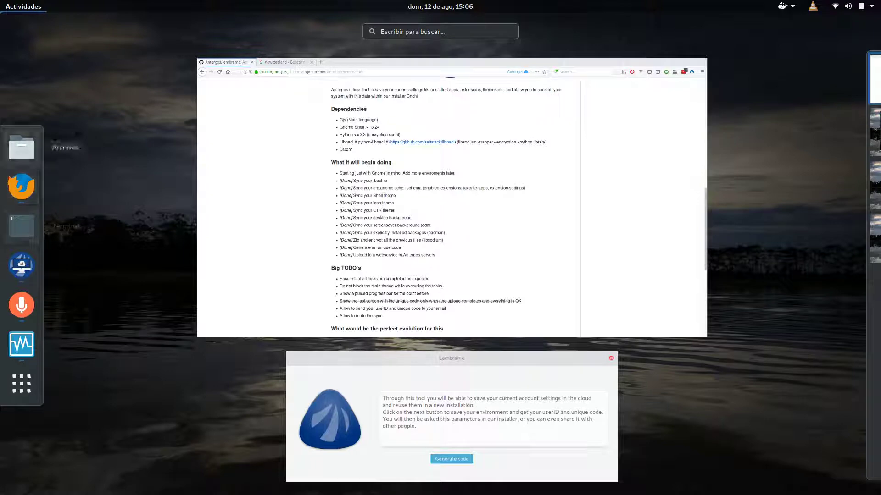
pyautogui.click(22, 383)
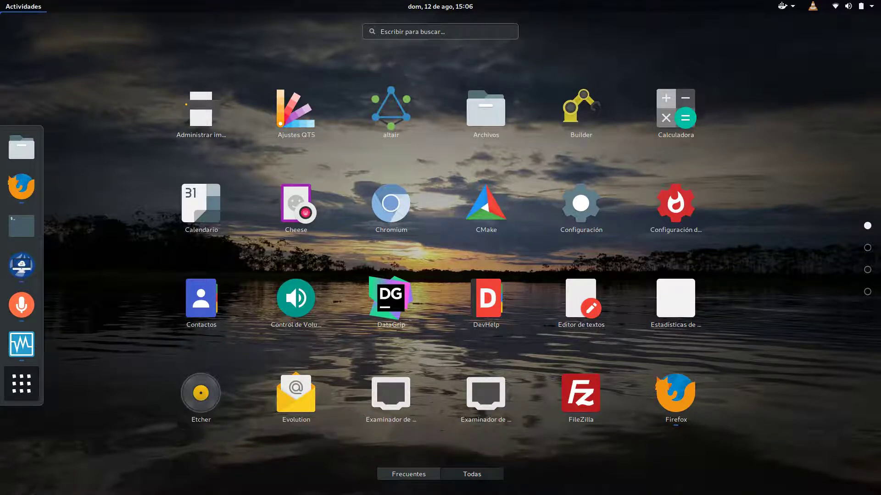
pyautogui.scroll(-1, 486, 209)
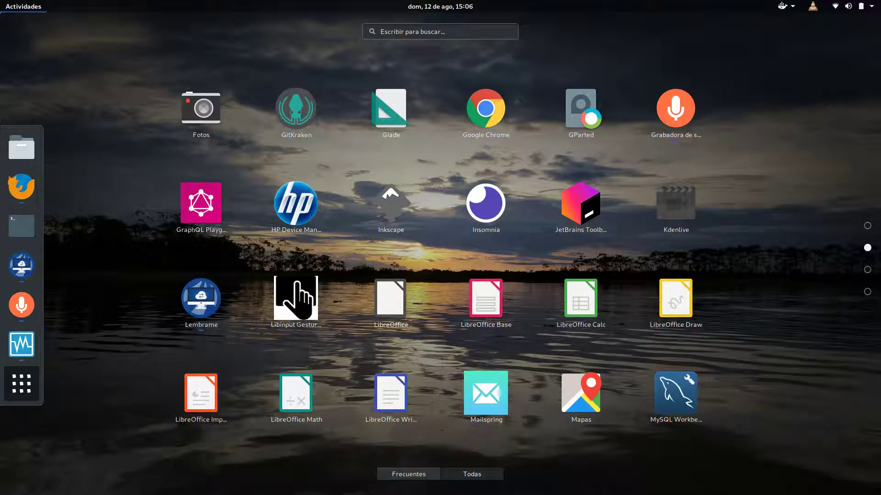
pyautogui.scroll(-1, 485, 394)
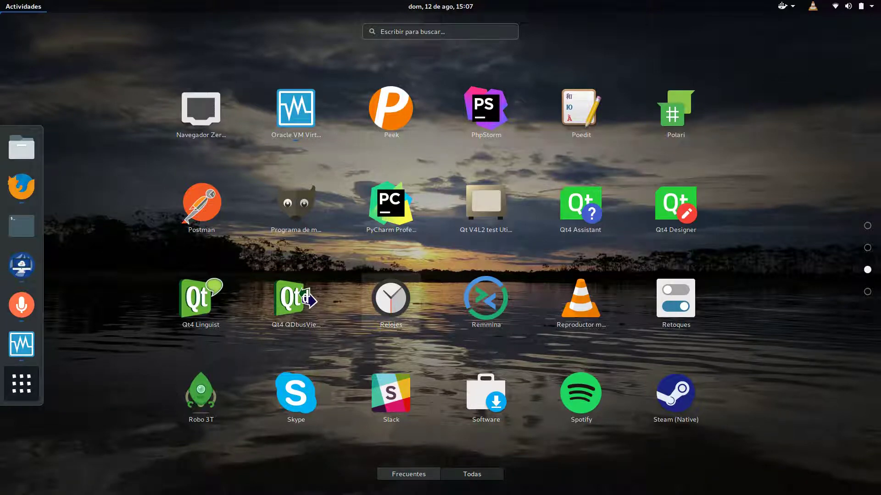
pyautogui.scroll(1, 390, 300)
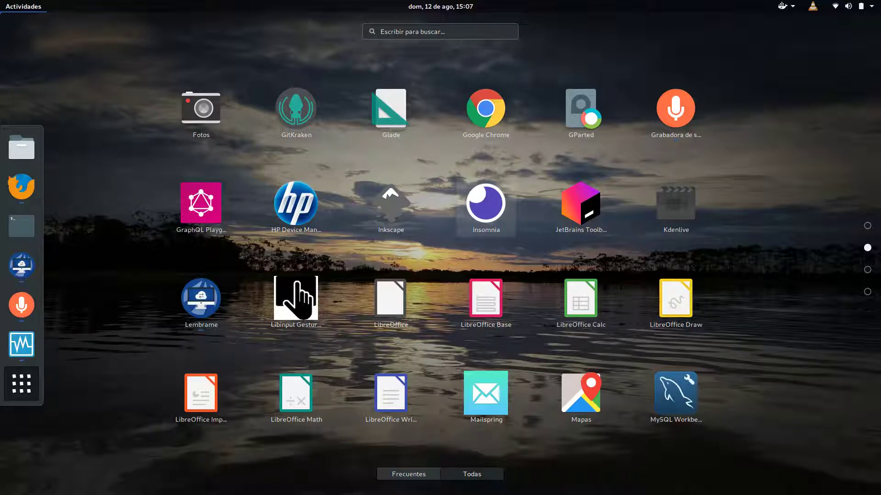
pyautogui.scroll(1, 486, 208)
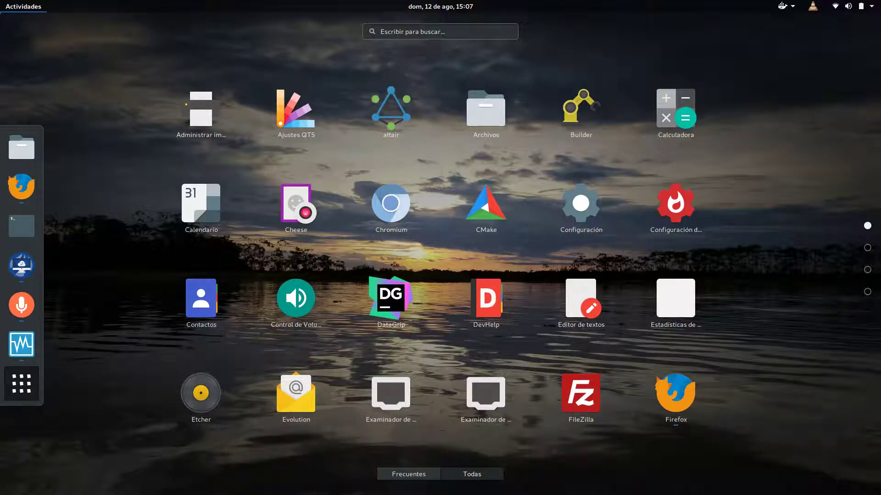
pyautogui.scroll(-2, 438, 255)
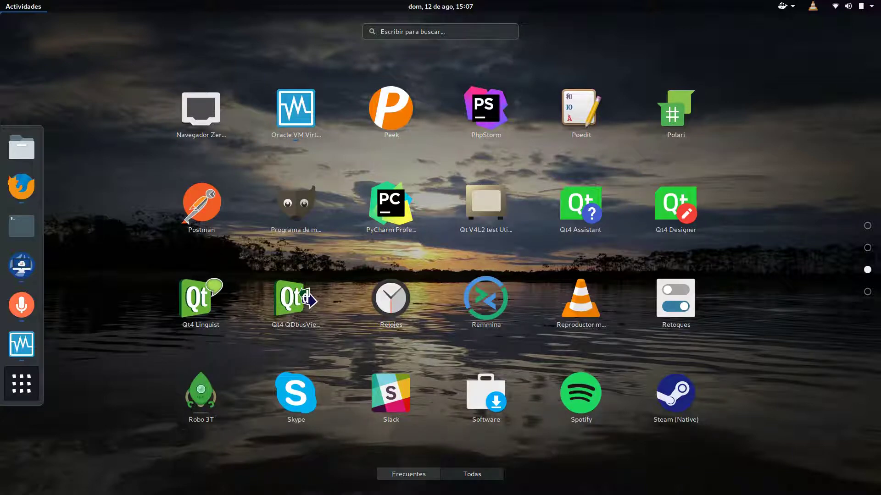
pyautogui.scroll(-1, 438, 254)
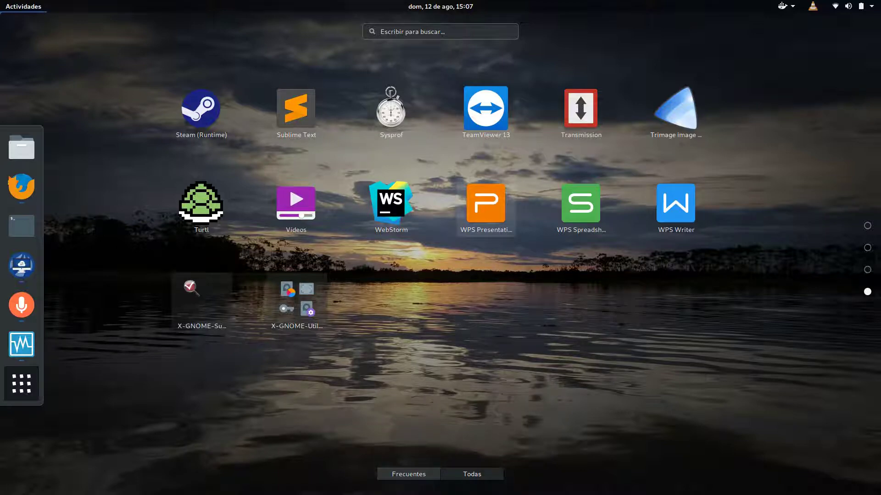
pyautogui.scroll(2, 295, 295)
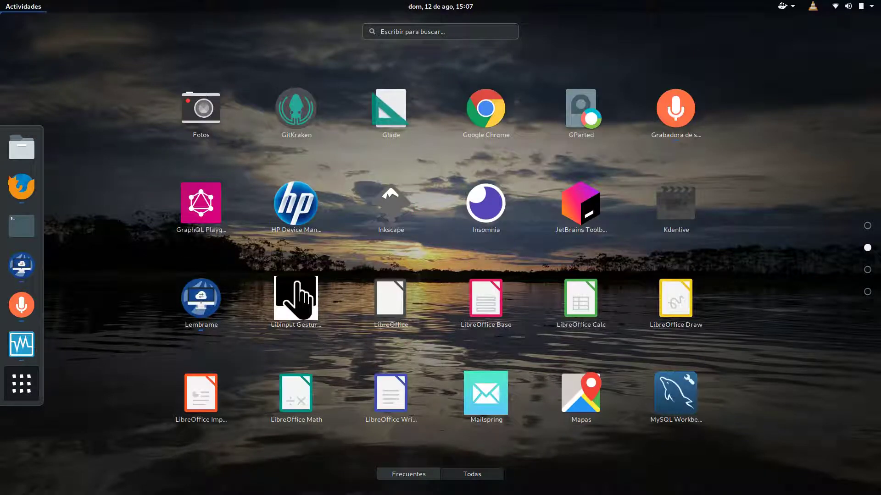
# Search for "twe", open Retoques, and view the available application themes under the appearance settings without changing the selection.
pyautogui.write('twe')
pyautogui.press('Return')
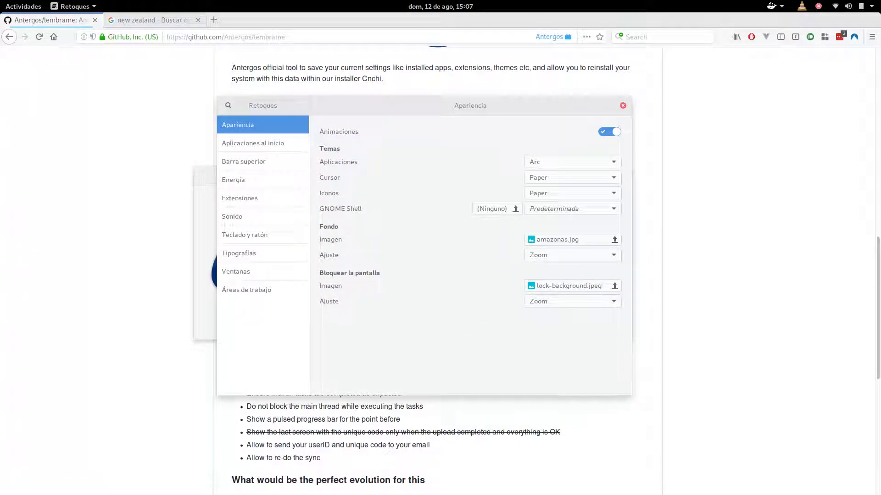
pyautogui.click(572, 162)
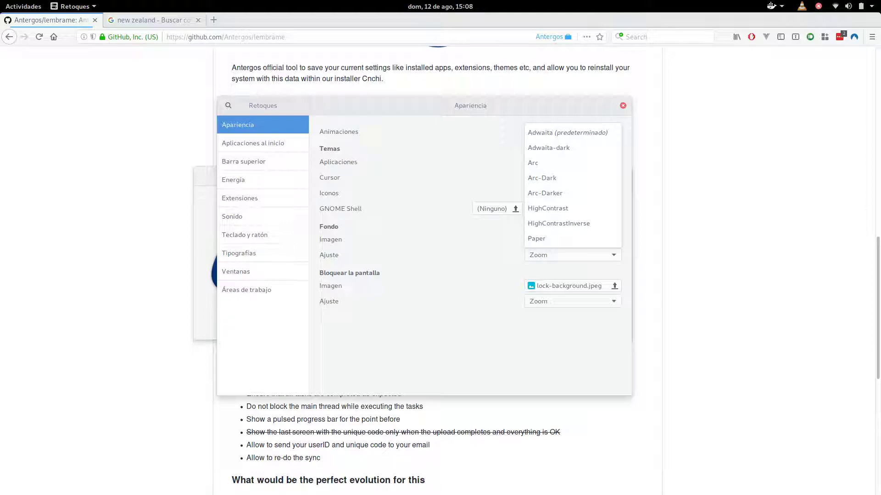
pyautogui.press('Escape')
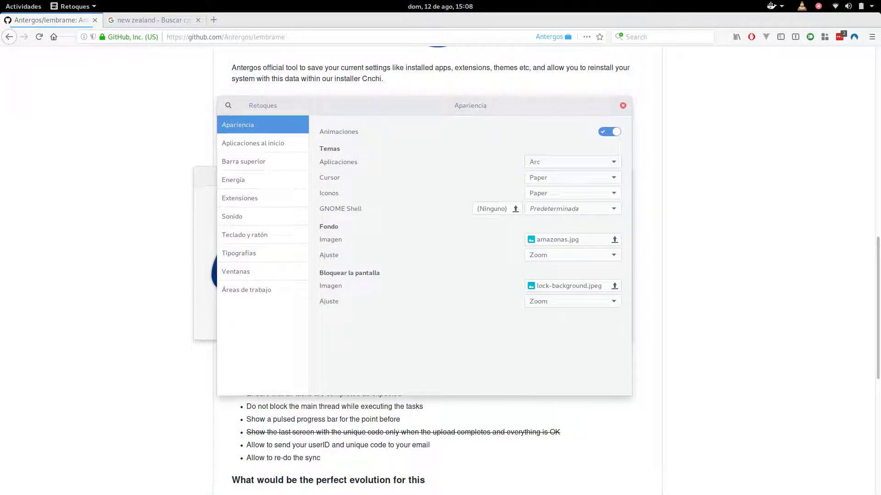
# Review the complete list of GNOME extensions in Retoques to see which are enabled.
pyautogui.click(266, 198)
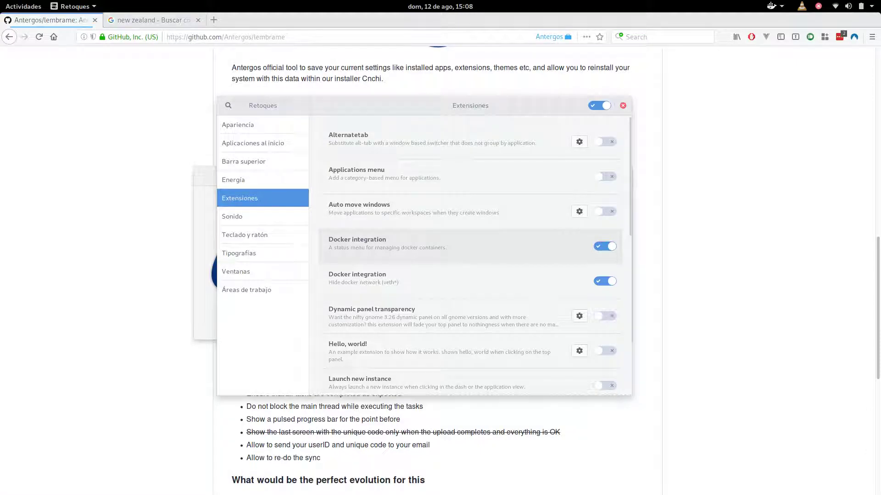
pyautogui.scroll(-3, 458, 250)
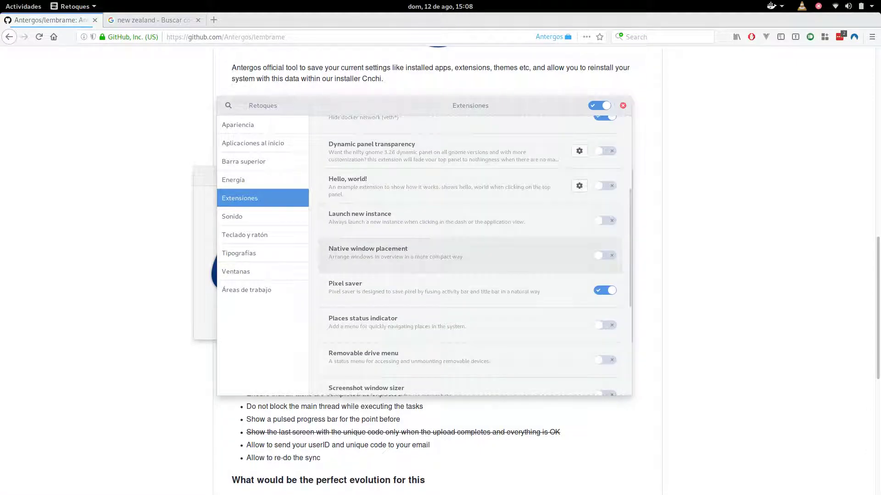
pyautogui.scroll(-4, 470, 275)
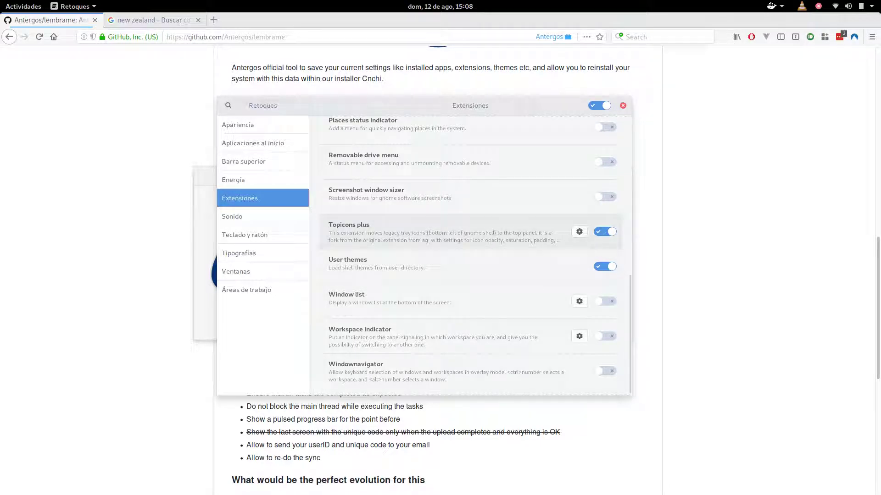
pyautogui.scroll(10, 470, 229)
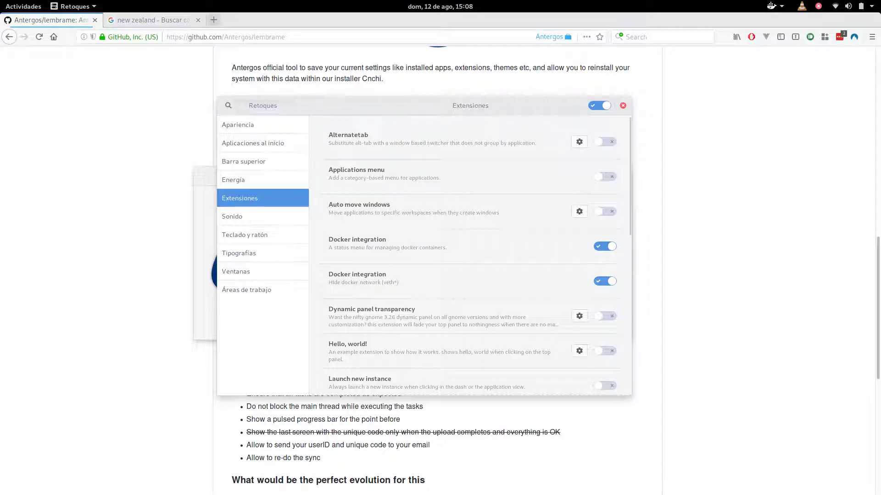
# Open extensions.gnome.org in a new browser tab and check the Docker extension's status menu.
pyautogui.click(213, 20)
pyautogui.write('extensions.gnome.org/')
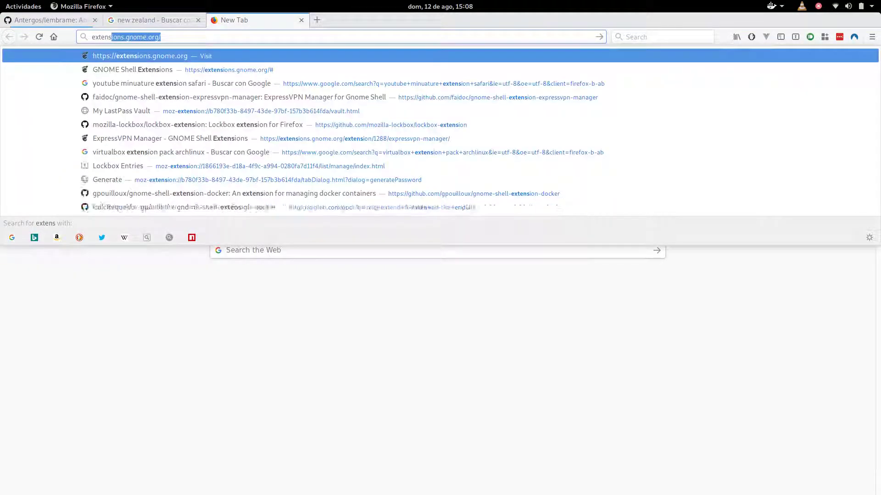
pyautogui.press('Return')
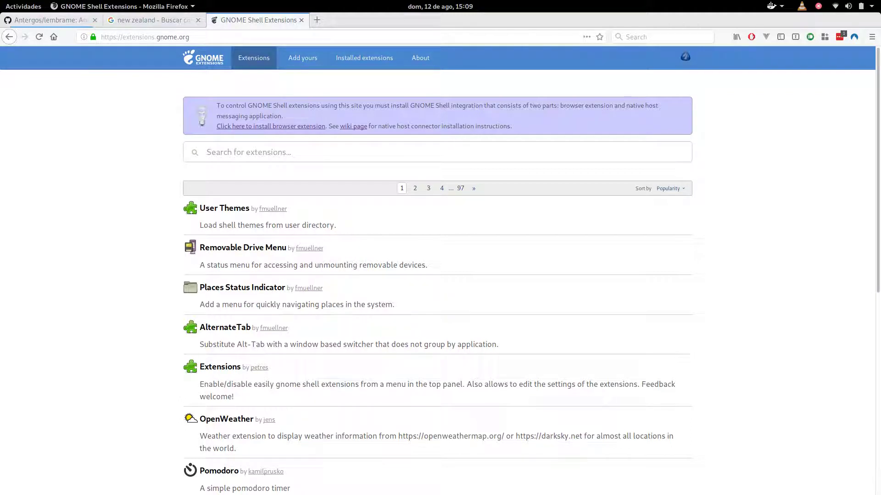
pyautogui.click(771, 6)
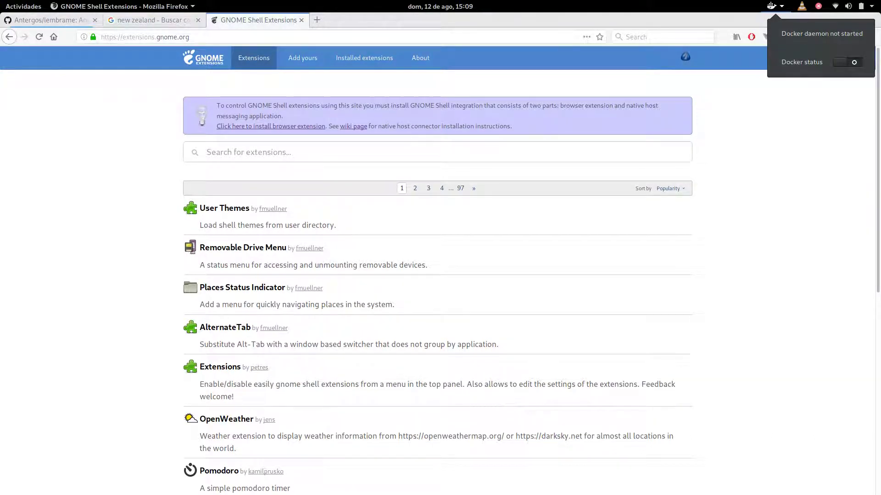
pyautogui.press('Escape')
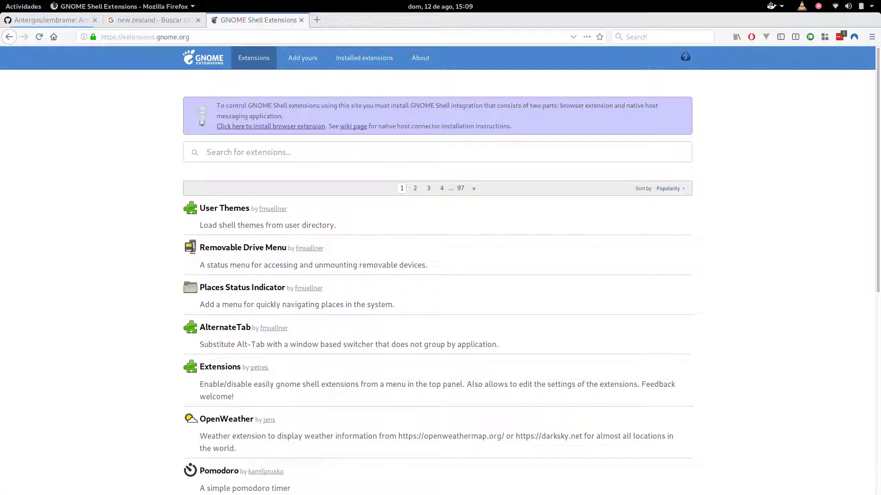
pyautogui.click(774, 6)
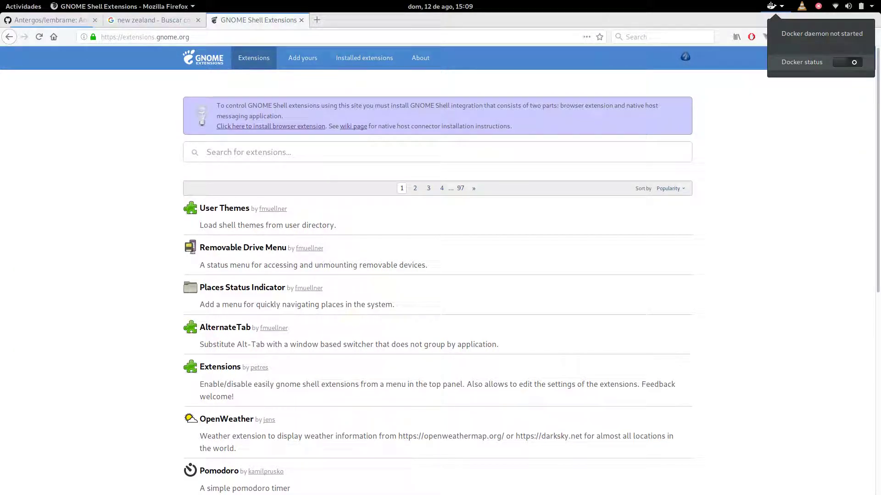
pyautogui.press('Escape')
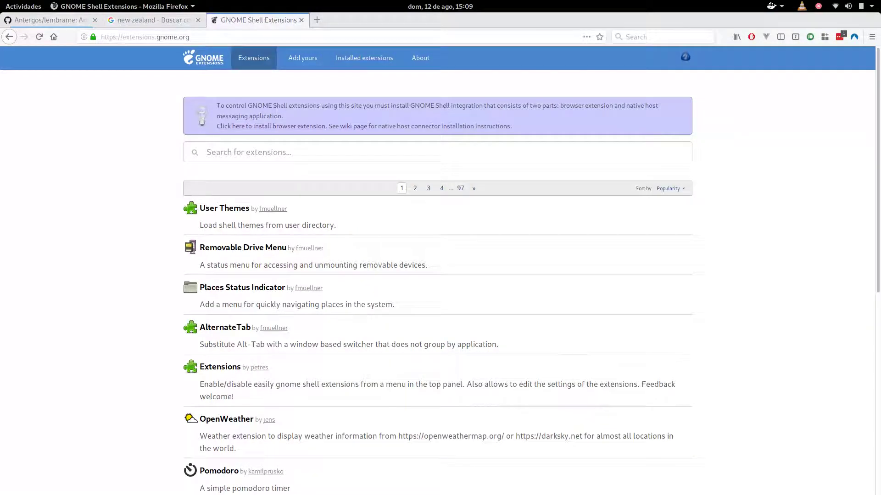
# Close the GNOME extensions page and view the current desktop wallpaper on an empty workspace.
pyautogui.hotkey('ctrl', 'Tab')
pyautogui.press('super')
pyautogui.hotkey('ctrl', 'alt', 'Down')
pyautogui.hotkey('ctrl', 'alt', 'Down')
pyautogui.hotkey('ctrl', 'alt', 'Down')
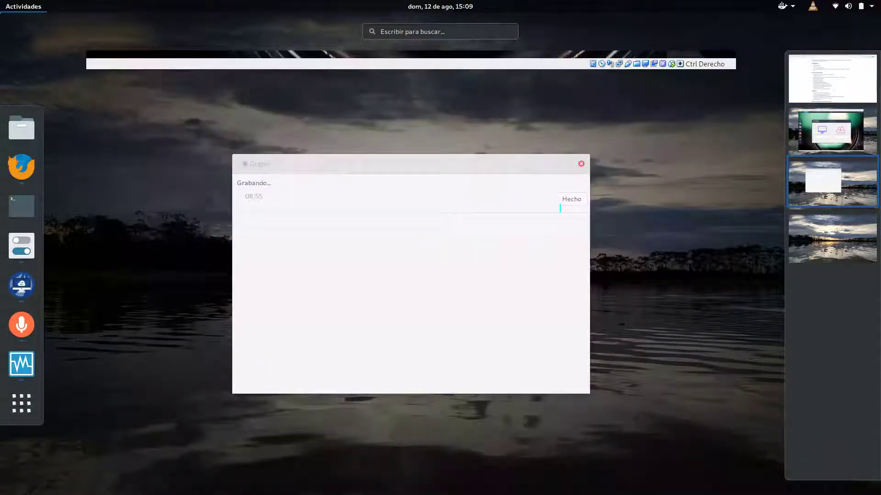
pyautogui.press('Escape')
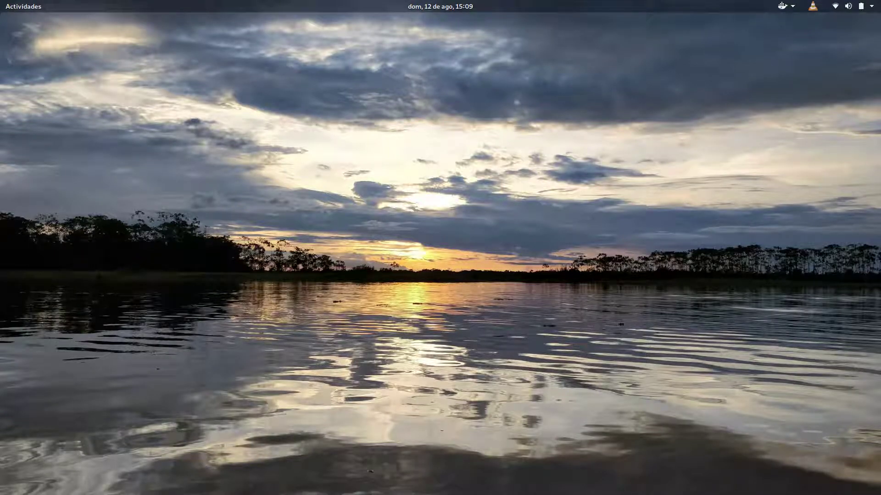
pyautogui.rightClick(322, 180)
pyautogui.press('Escape')
# Return to the "new zealand" image results in Firefox and open the Lonely Planet lake and mountains picture in the preview.
pyautogui.press('super')
pyautogui.hotkey('ctrl', 'alt', 'Up')
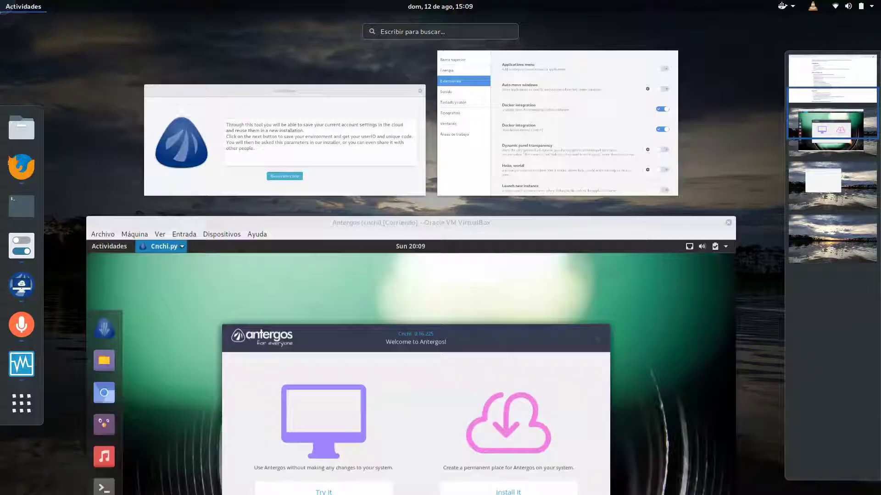
pyautogui.hotkey('ctrl', 'alt', 'Up')
pyautogui.press('Escape')
pyautogui.hotkey('ctrl', 'Tab')
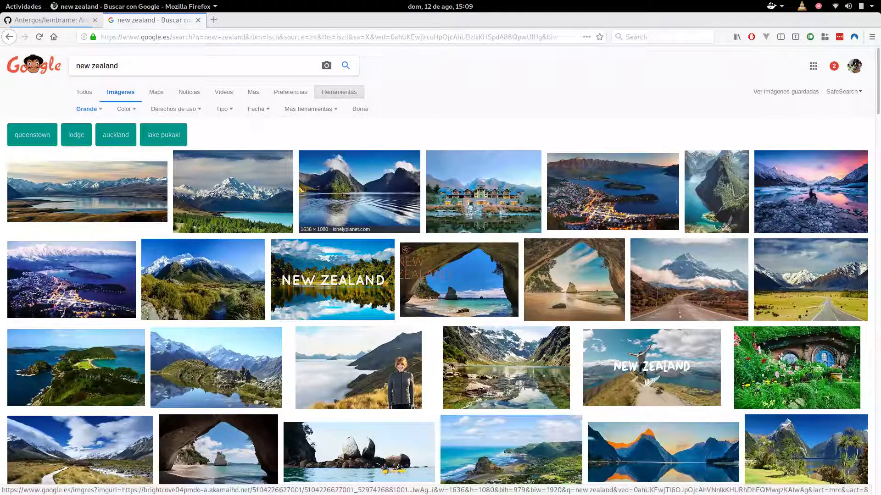
pyautogui.hotkey('ctrl', 'alt', 'Down')
pyautogui.click(359, 207)
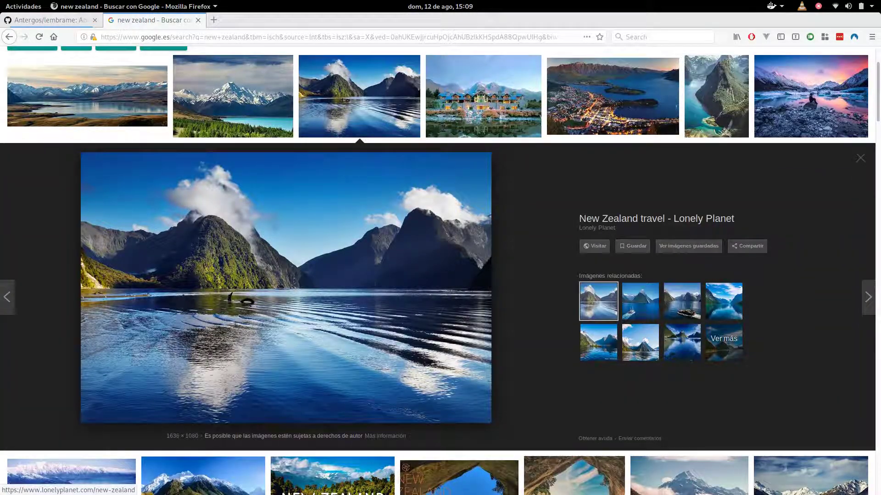
# Try to set the previewed New Zealand picture as the desktop background and check it on an empty workspace.
pyautogui.rightClick(272, 275)
pyautogui.moveTo(321, 226)
pyautogui.click(321, 200)
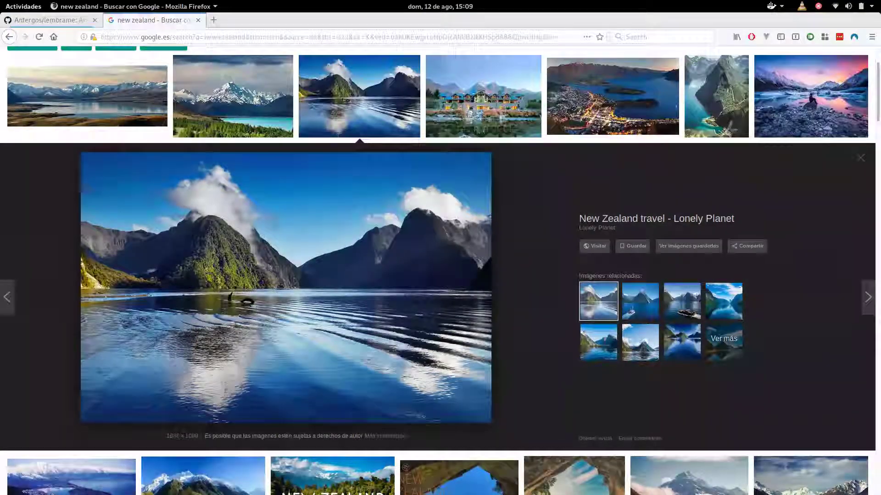
pyautogui.press('super')
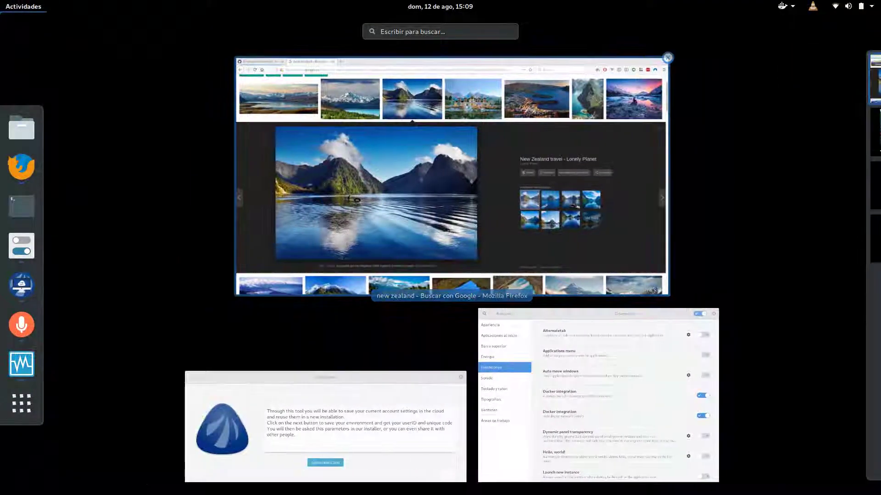
pyautogui.press('super')
pyautogui.moveTo(0, 0)
pyautogui.press('super+End')
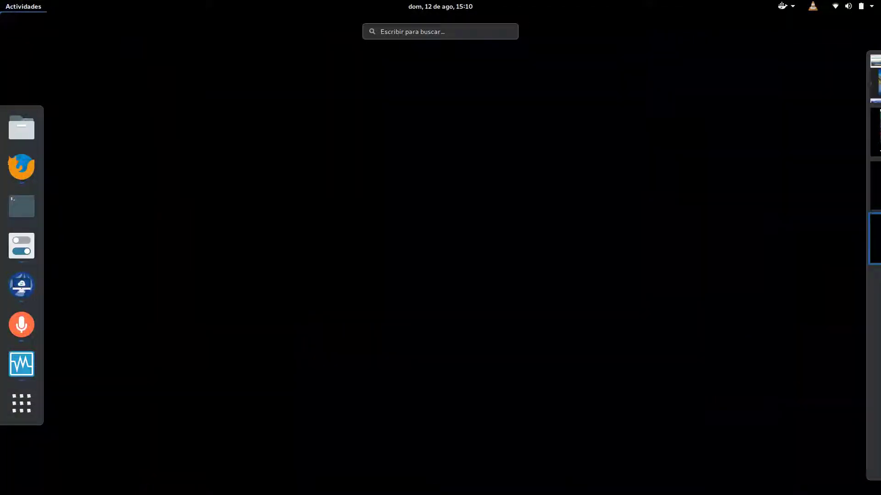
pyautogui.press('super')
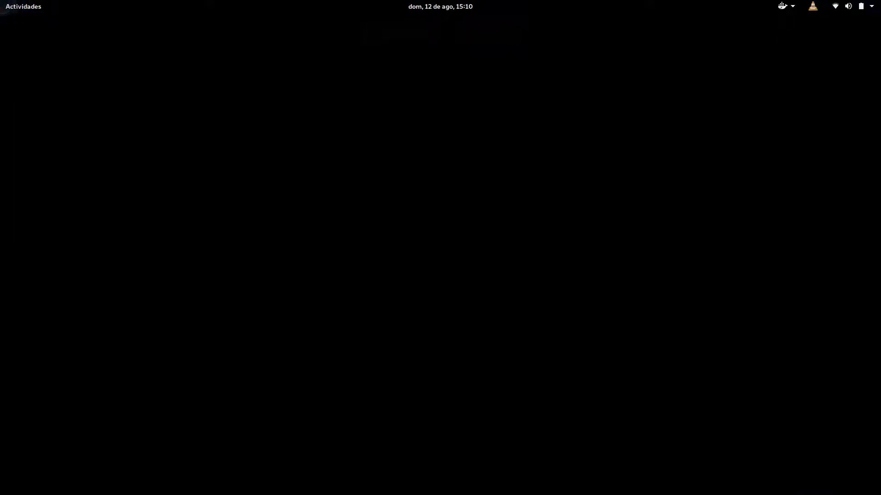
pyautogui.press('super+Home')
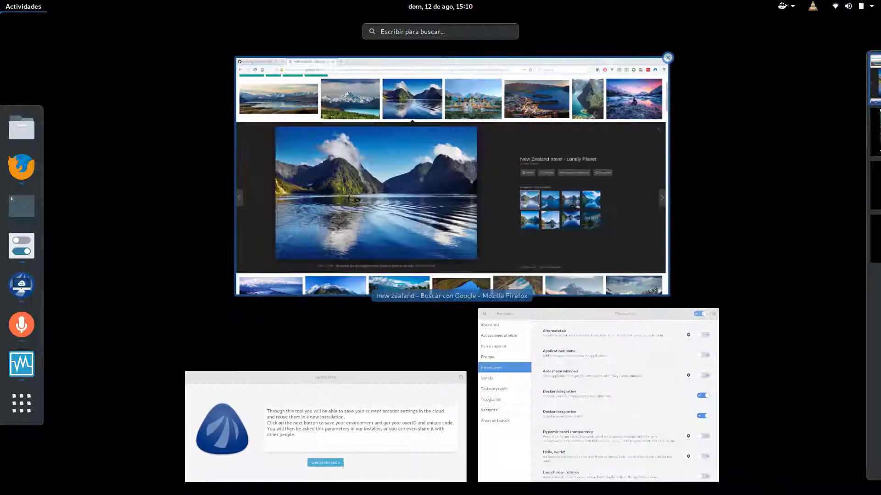
pyautogui.press('super')
# Set the previewed New Zealand picture as the desktop background with the Fill position.
pyautogui.rightClick(291, 229)
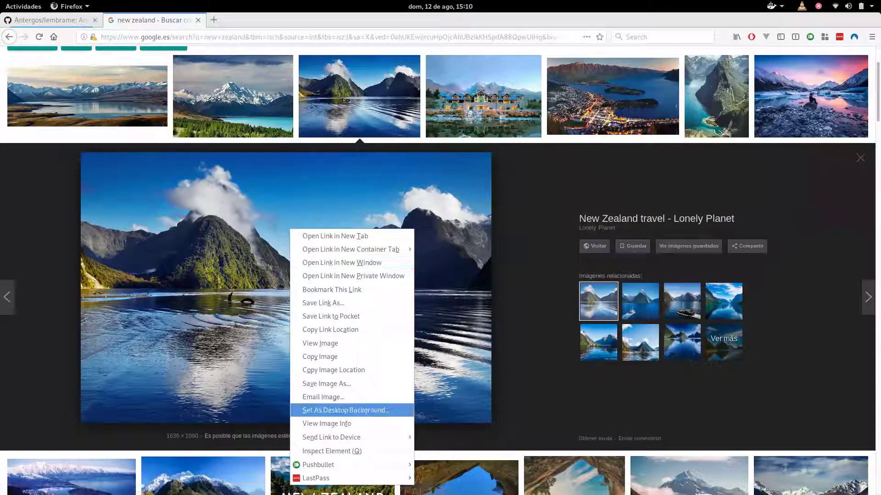
pyautogui.moveTo(385, 437)
pyautogui.click(362, 411)
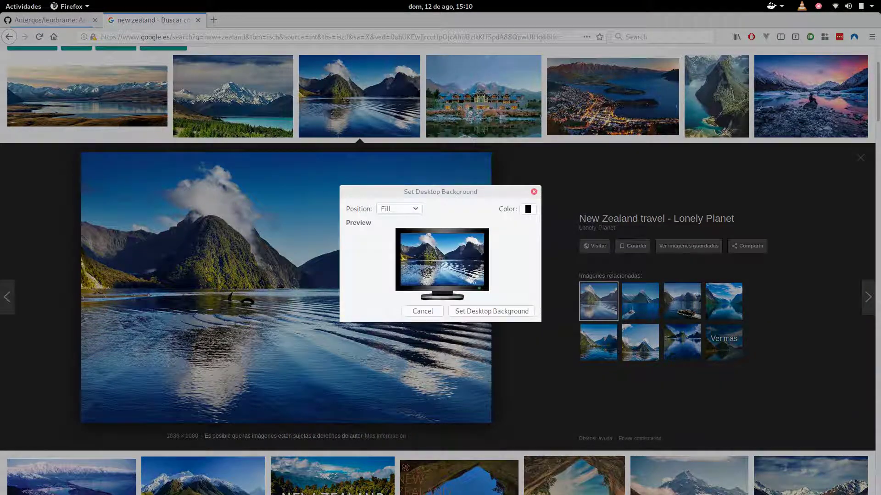
pyautogui.press('Return')
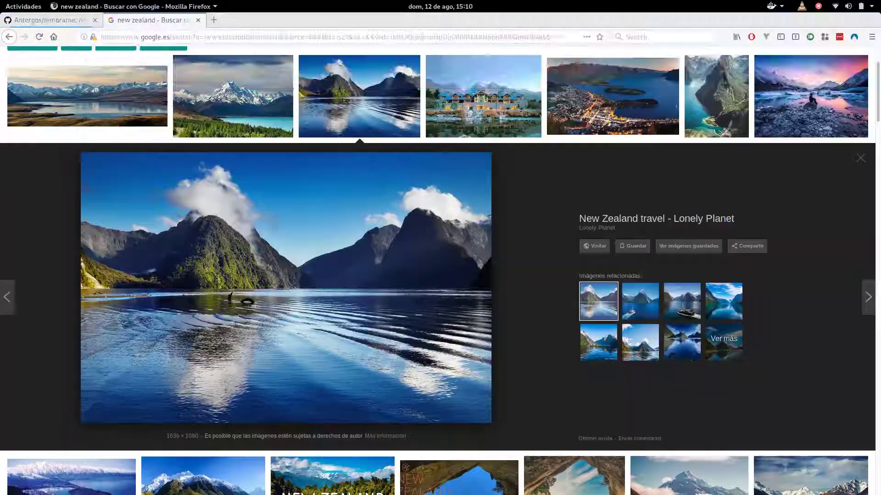
# View the wallpaper on an empty workspace and open the desktop background settings.
pyautogui.press('super')
pyautogui.hotkey('ctrl', 'alt', 'Down')
pyautogui.hotkey('ctrl', 'alt', 'Down')
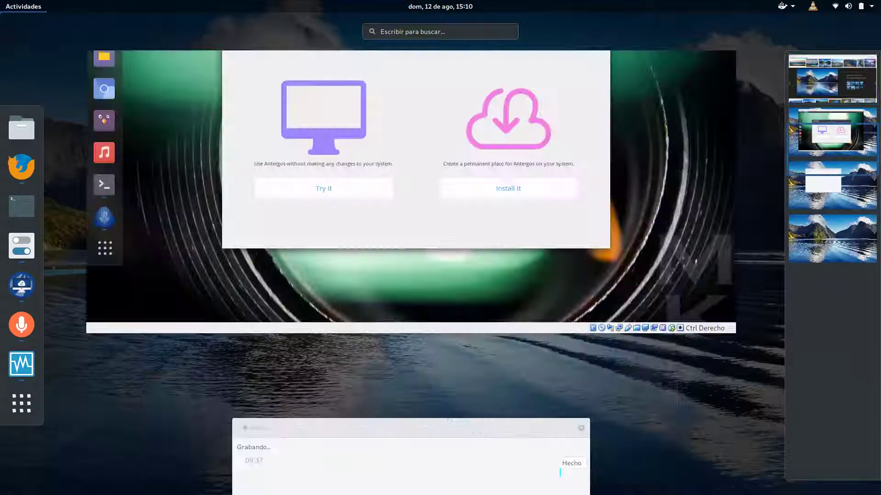
pyautogui.press('super')
pyautogui.rightClick(324, 178)
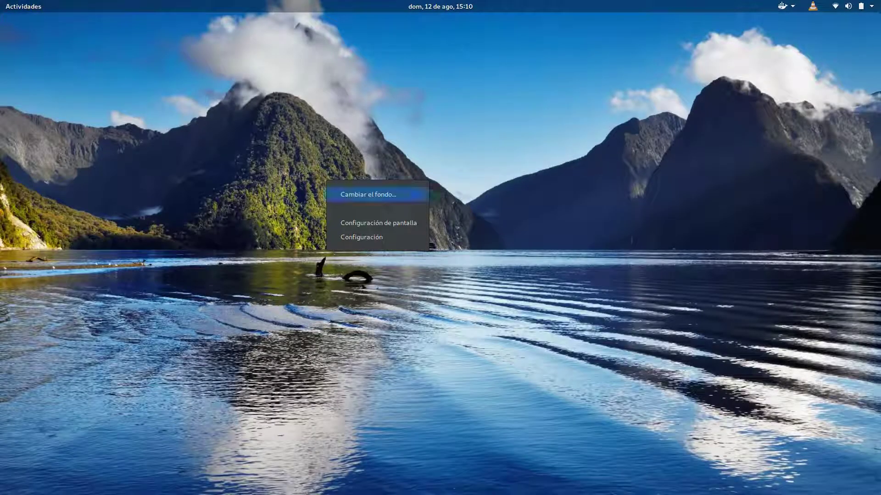
pyautogui.click(353, 193)
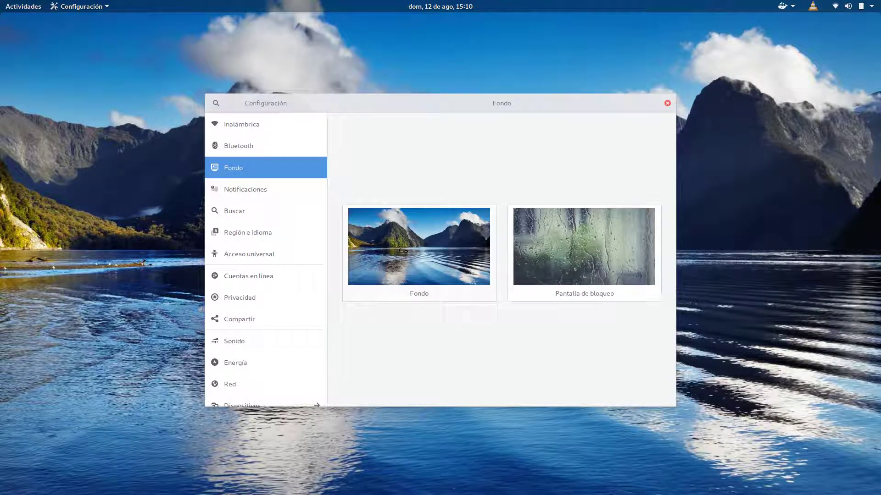
# Switch back to the Lembrame window and generate the code that saves the current environment.
pyautogui.press('super')
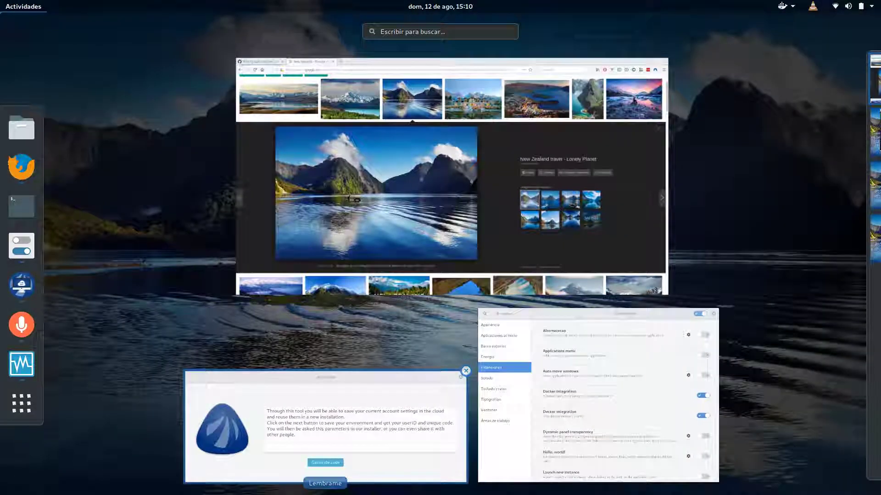
pyautogui.click(285, 413)
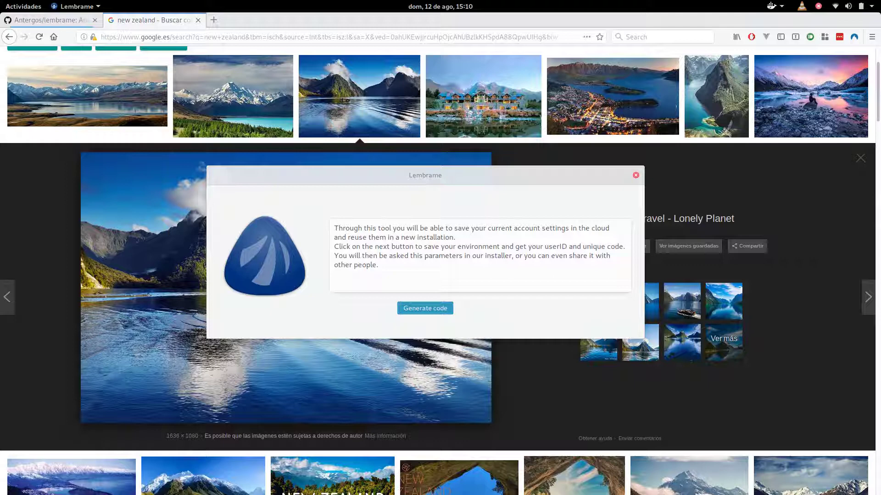
pyautogui.click(425, 309)
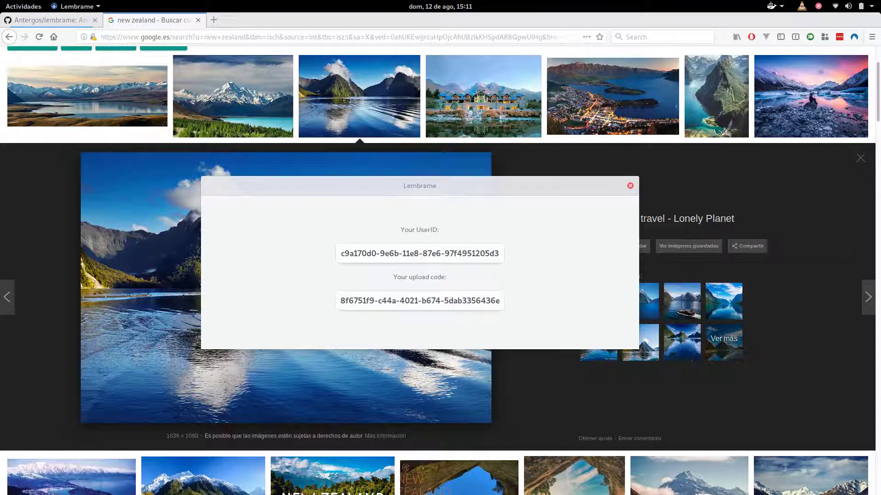
# Copy the full UserID generated by Lembrame.
pyautogui.doubleClick(410, 253)
pyautogui.tripleClick(410, 253)
pyautogui.hotkey('ctrl', 'c')
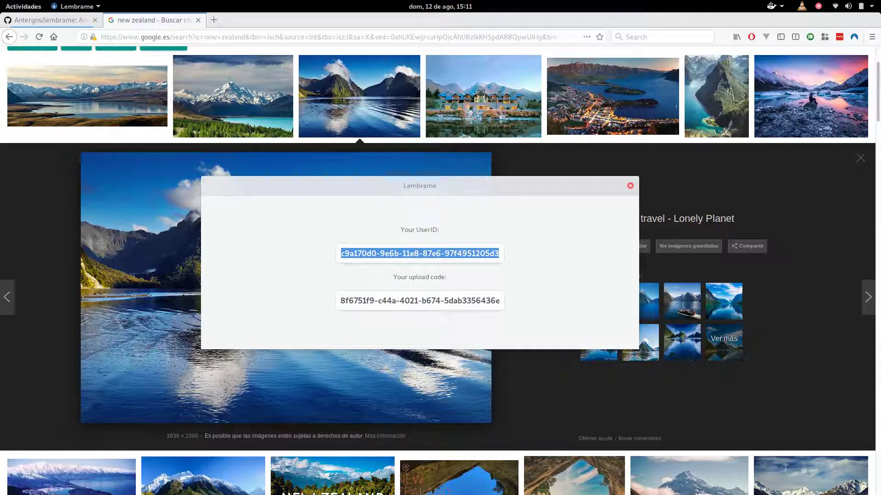
# Switch to the Antergos virtual machine and start the Cnchi installation with Español as the installer language.
pyautogui.click(23, 6)
pyautogui.doubleClick(833, 130)
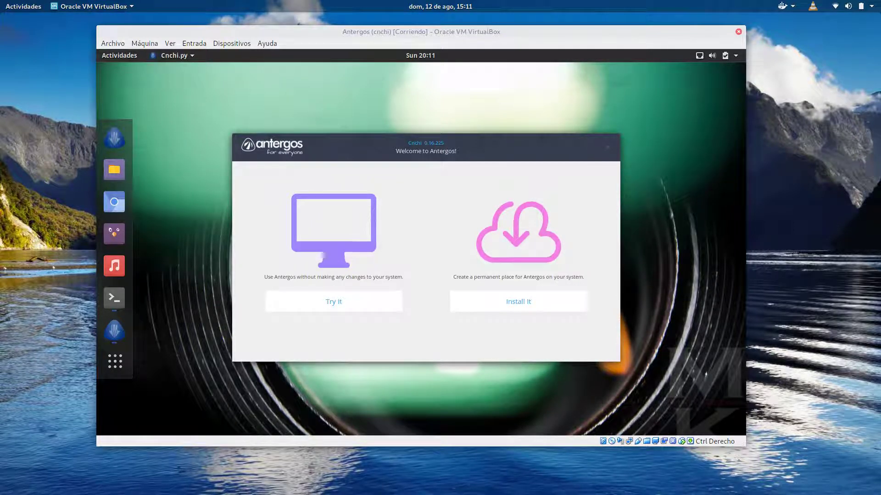
pyautogui.click(518, 301)
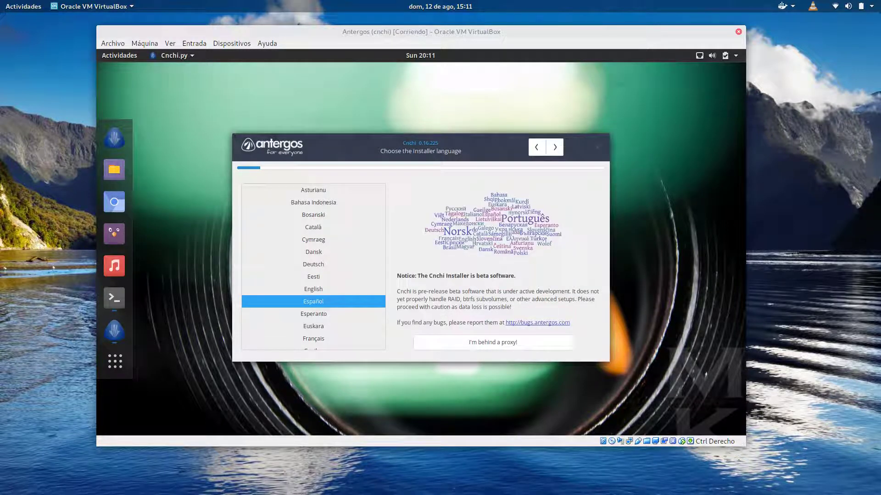
pyautogui.click(554, 146)
# Accept the preset location and the America/Lima time zone, and proceed to the installer's desktop choice.
pyautogui.click(555, 147)
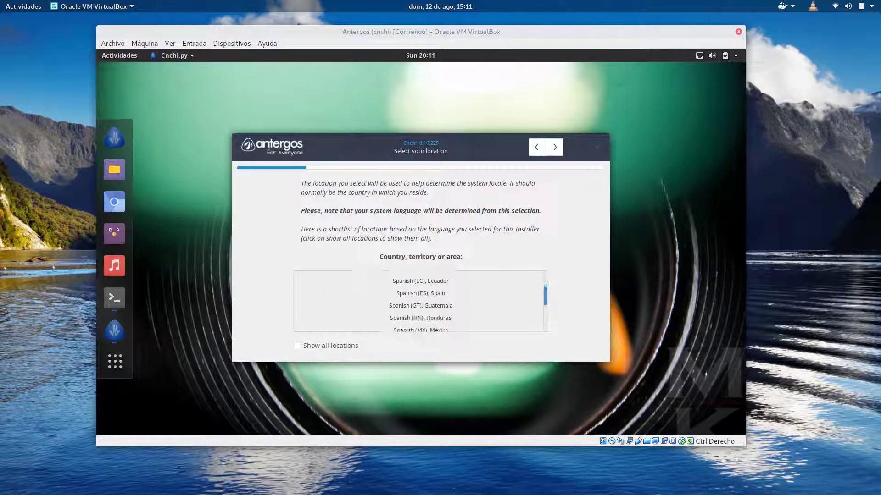
pyautogui.click(555, 147)
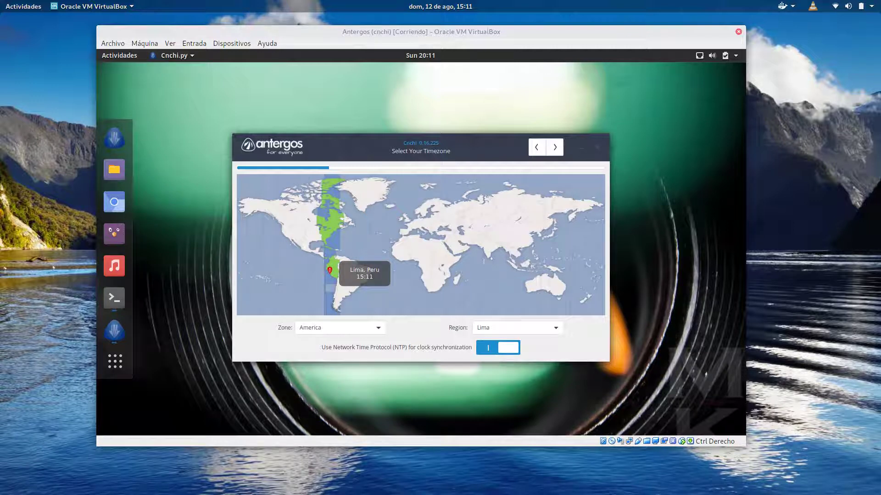
pyautogui.click(555, 147)
pyautogui.click(554, 147)
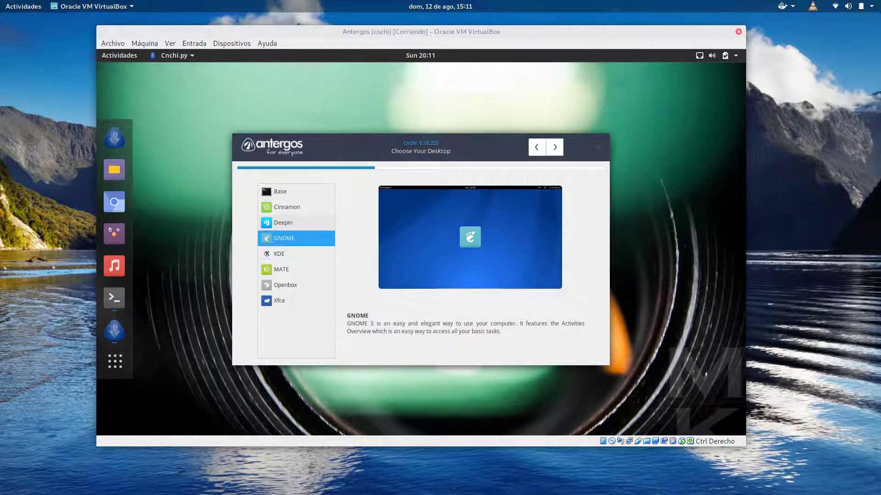
# Choose Cinnamon as the desktop and review the optional features offered for it without changing them.
pyautogui.click(287, 207)
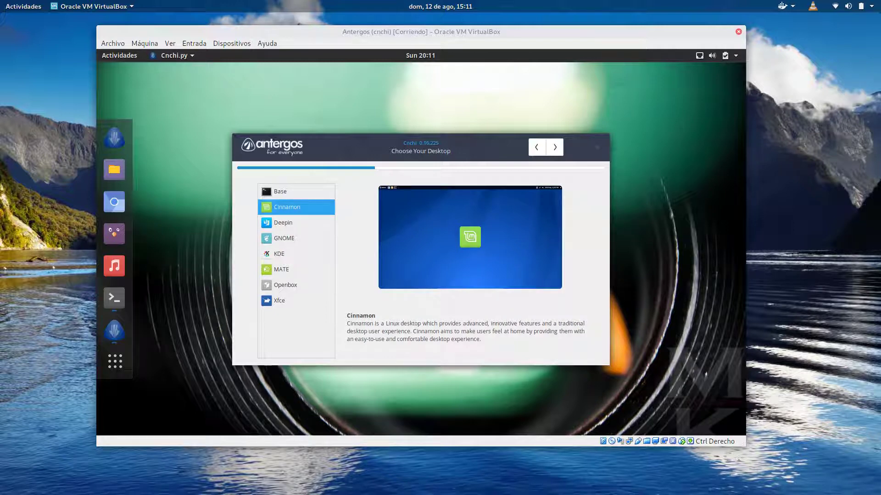
pyautogui.click(554, 147)
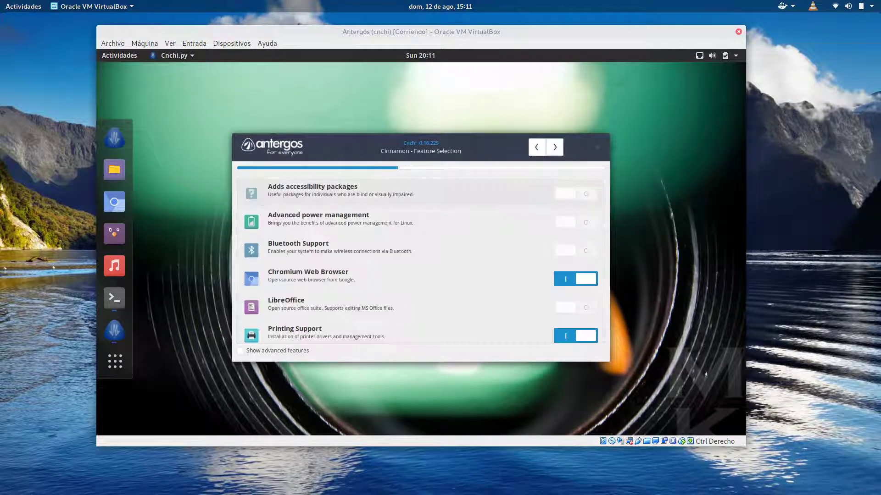
pyautogui.scroll(-2, 421, 262)
pyautogui.scroll(2, 421, 262)
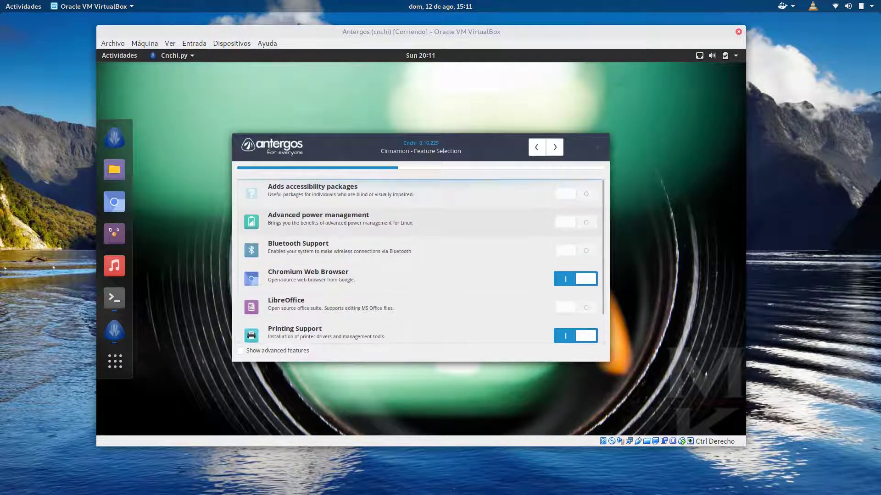
pyautogui.scroll(-2, 421, 262)
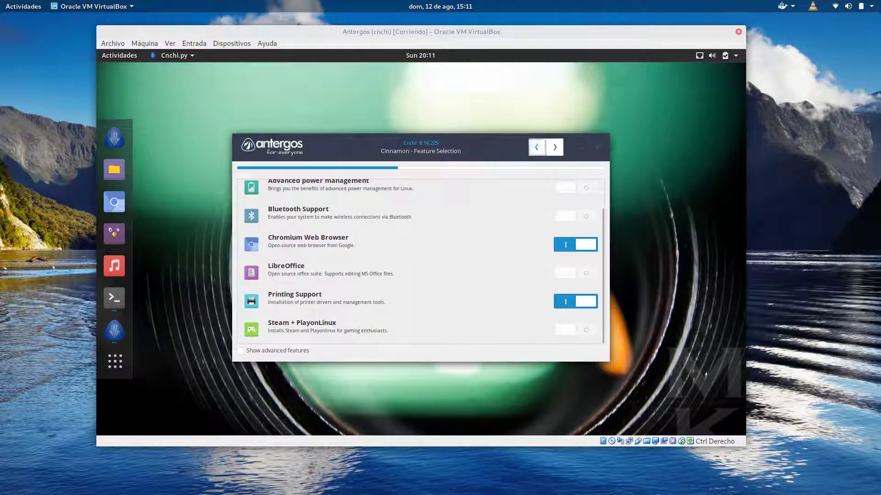
# Return to the desktop choice, pick GNOME instead, and enable Lembrame among its optional features.
pyautogui.click(536, 147)
pyautogui.click(284, 238)
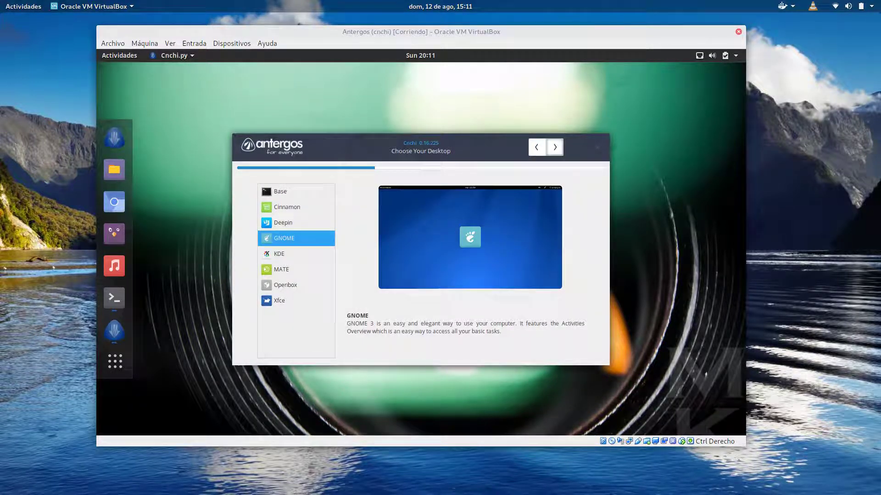
pyautogui.click(555, 147)
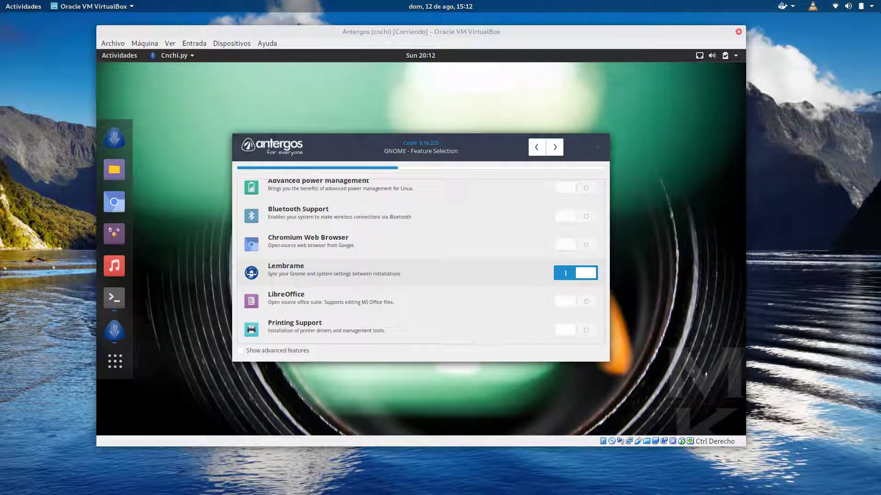
pyautogui.scroll(-1, 421, 262)
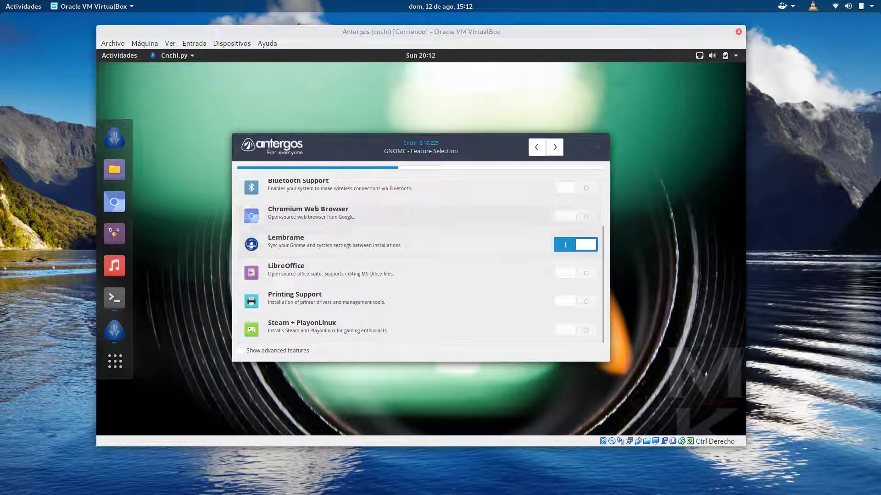
pyautogui.scroll(1, 423, 260)
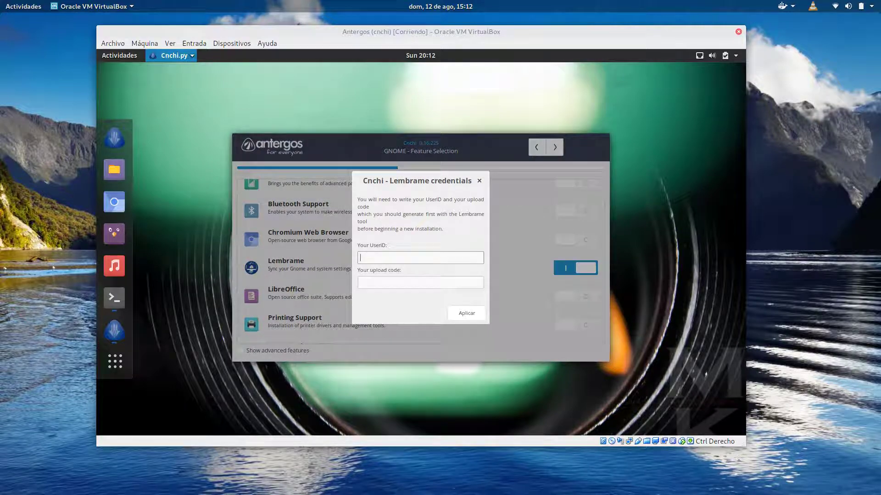
# Paste the copied UserID into the Lembrame credentials and return to the host's Lembrame window to select the full upload code.
pyautogui.hotkey('ctrl', 'v')
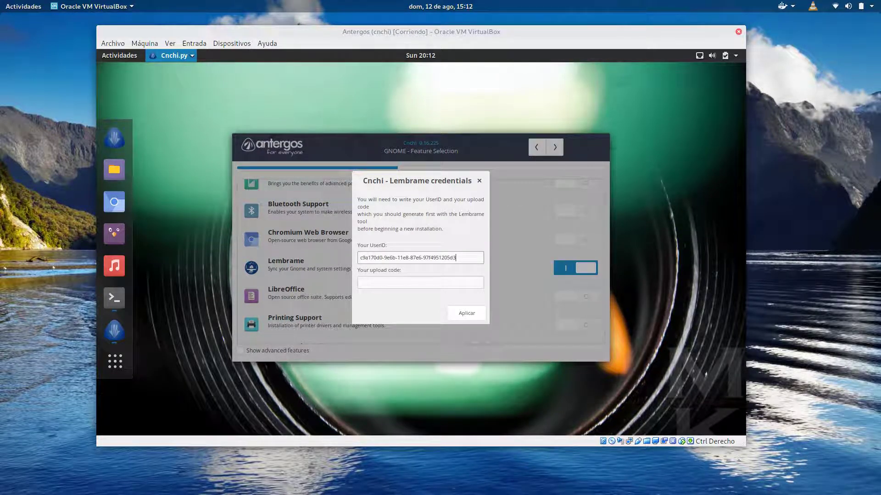
pyautogui.moveTo(1, 1)
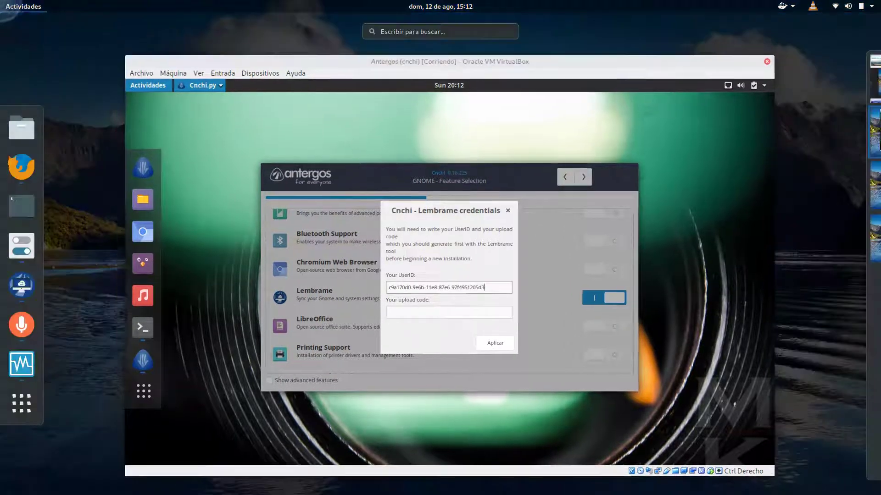
pyautogui.press('super+Page_Up')
pyautogui.press('Escape')
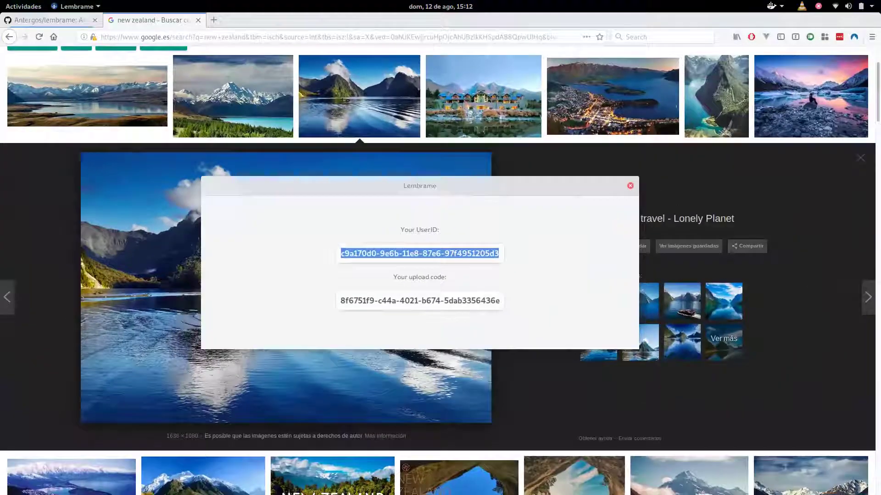
pyautogui.tripleClick(419, 300)
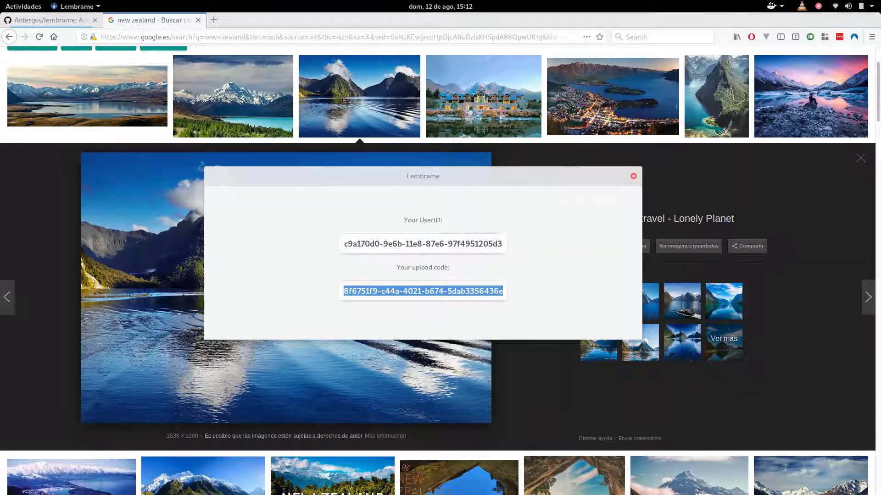
# Examine the id-generated and code-generated keys under /com/antergos/Lembrame in the dconf editor and close it.
pyautogui.press('super')
pyautogui.write('dcon')
pyautogui.press('Return')
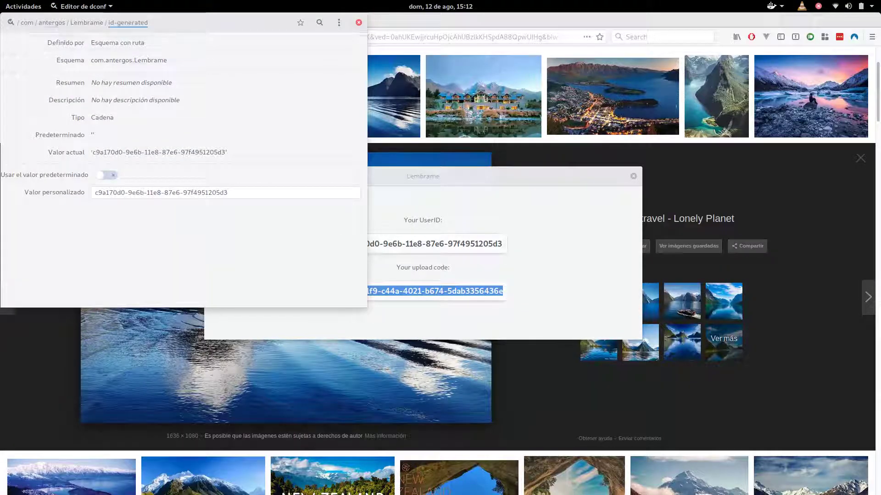
pyautogui.hotkey('alt', 'Up')
pyautogui.hotkey('alt', 'Up')
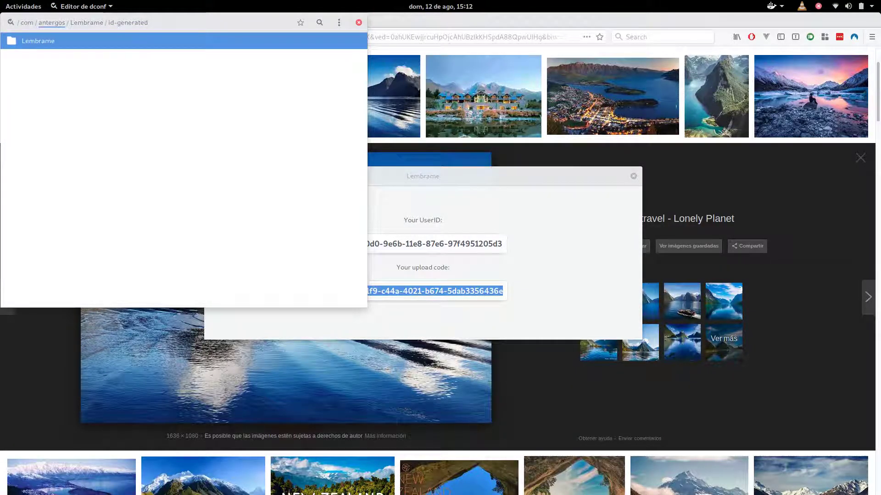
pyautogui.press('Return')
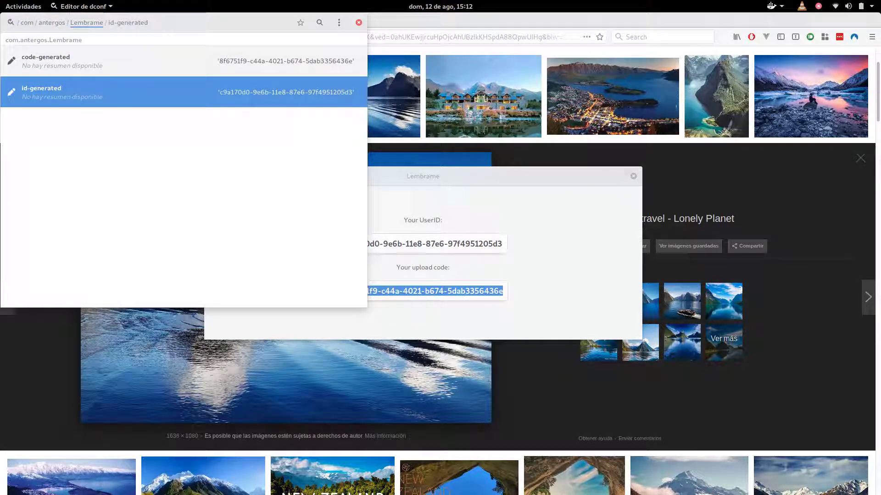
pyautogui.press('Up')
pyautogui.press('Return')
pyautogui.hotkey('alt', 'Up')
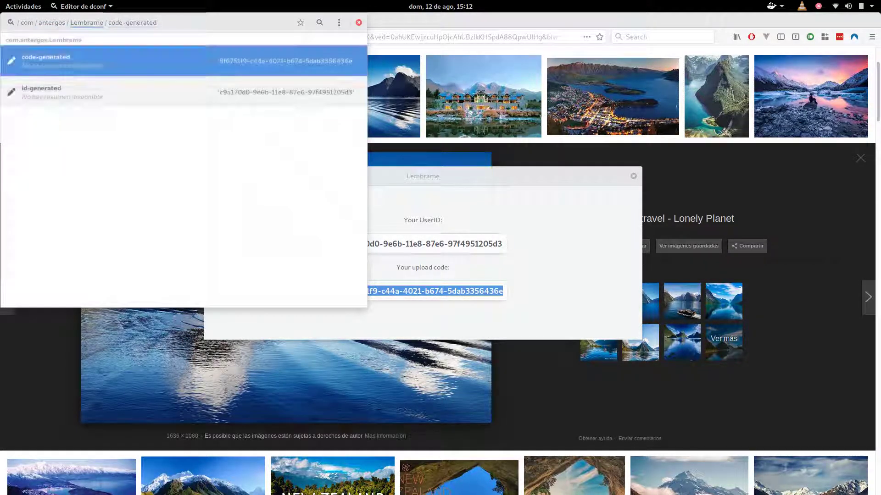
pyautogui.hotkey('alt', 'F4')
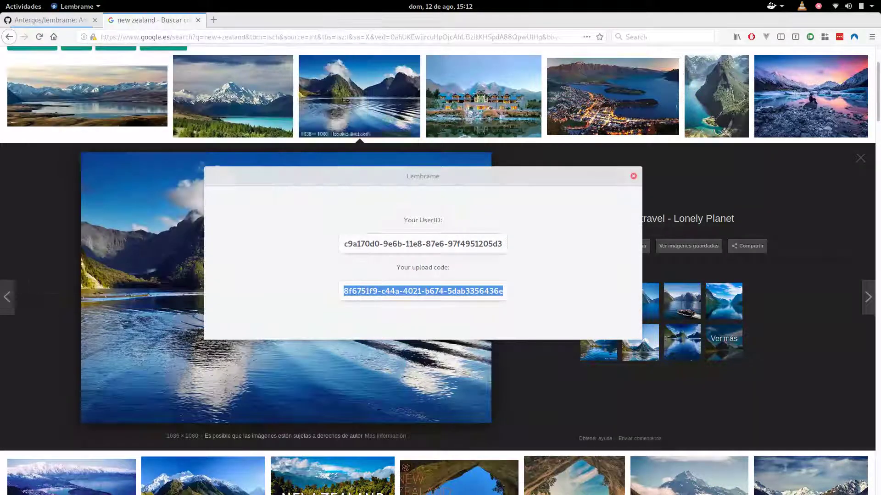
# Copy the upload code from Lembrame, paste it into the installer's Lembrame credentials in the virtual machine, and apply them.
pyautogui.moveTo(503, 291); pyautogui.dragTo(344, 291)
pyautogui.hotkey('ctrl', 'c')
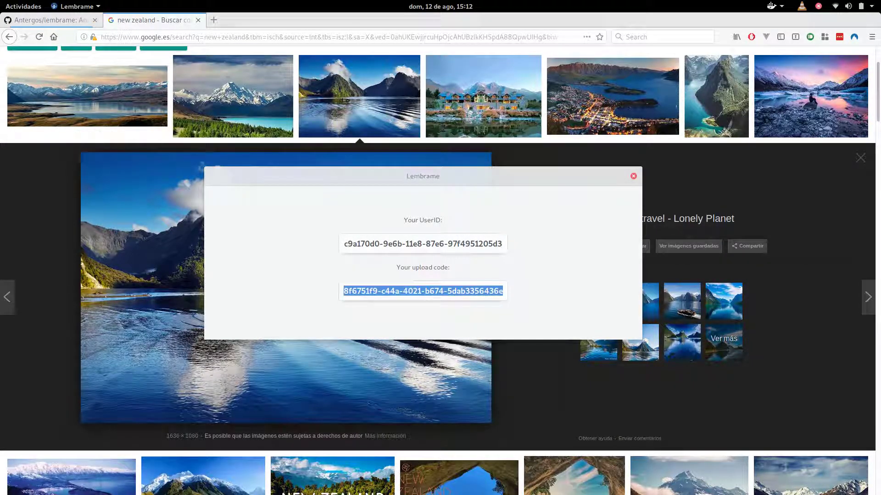
pyautogui.click(24, 6)
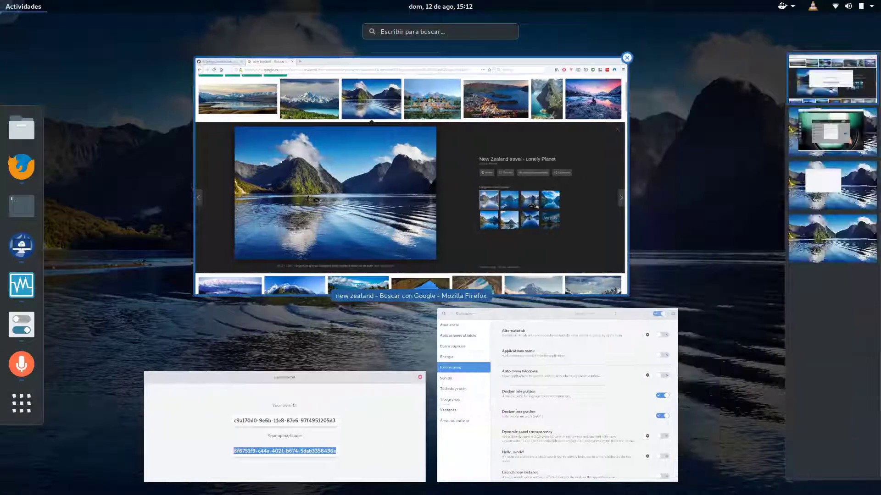
pyautogui.hotkey('ctrl', 'alt', 'Down')
pyautogui.press('Escape')
pyautogui.hotkey('ctrl', 'v')
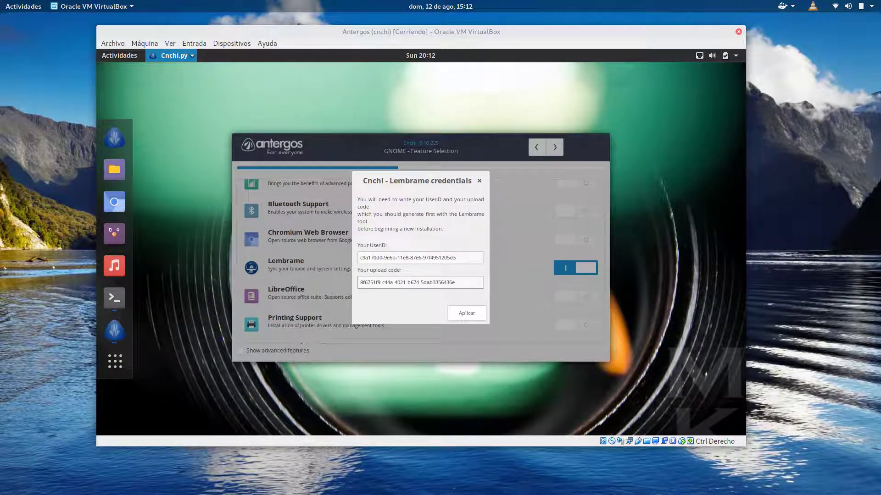
pyautogui.click(466, 314)
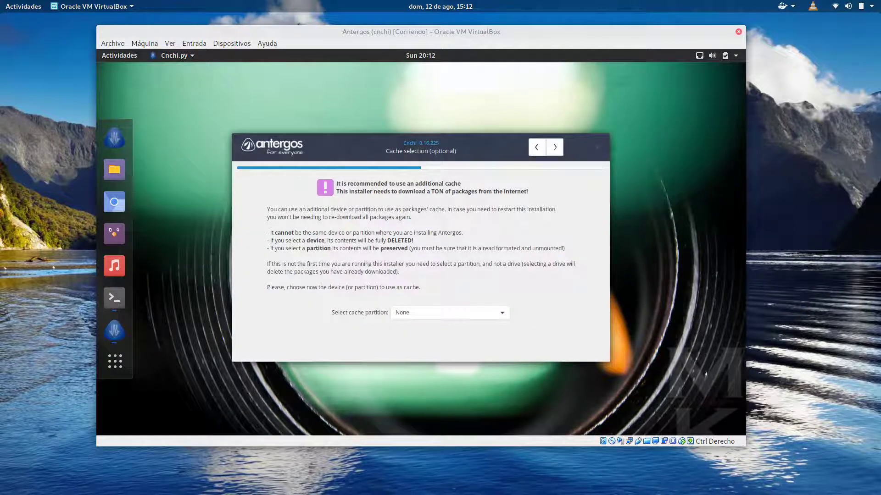
# Continue without a cache partition, keep the default mirror lists, and accept automatic installation with the boot loader on /dev/sda.
pyautogui.click(555, 147)
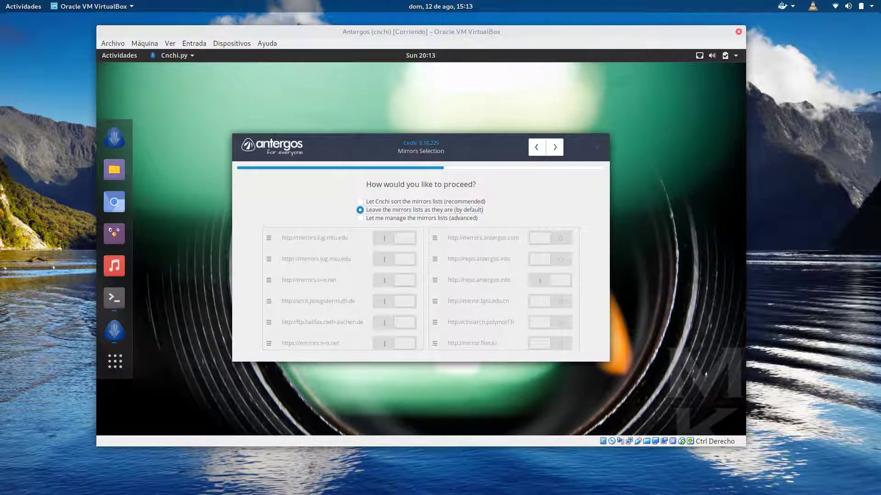
pyautogui.click(554, 147)
pyautogui.click(555, 147)
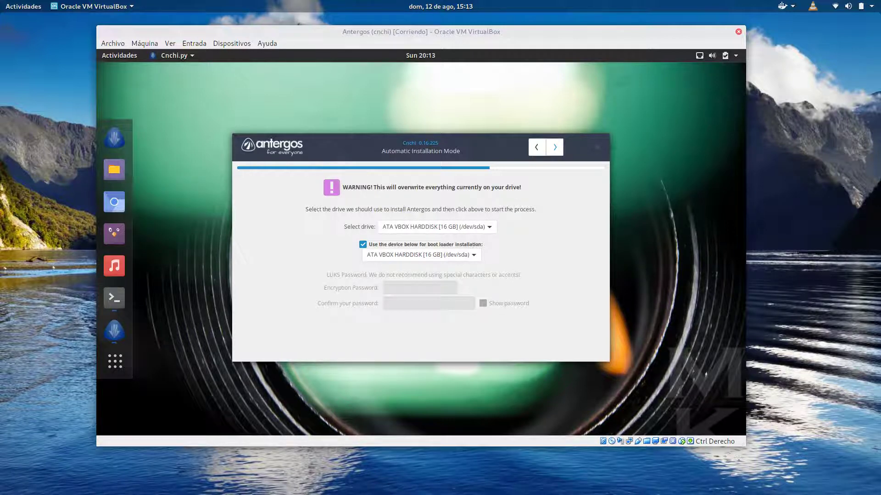
pyautogui.click(554, 147)
# Enter the user's name, the computer name virtual, and a username for the new account.
pyautogui.click(439, 268)
pyautogui.write('Alex')
pyautogui.press('Tab')
pyautogui.write('virtual')
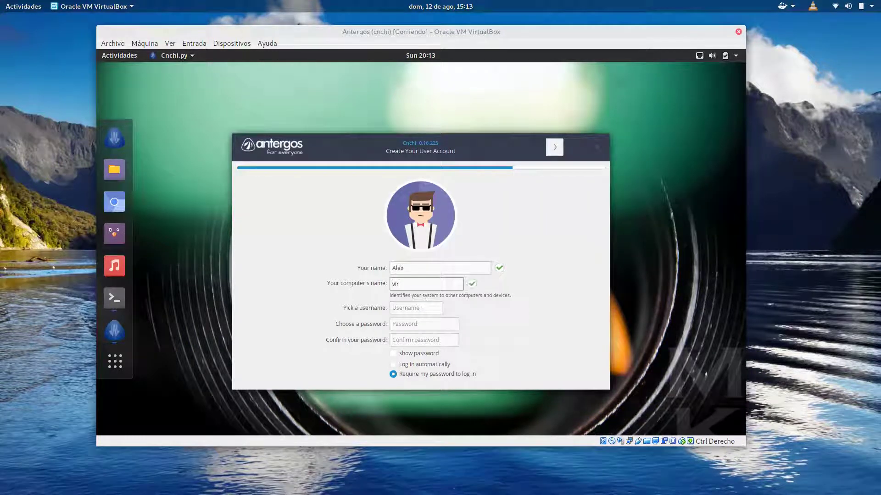
pyautogui.press('Tab')
pyautogui.write('faidoc')
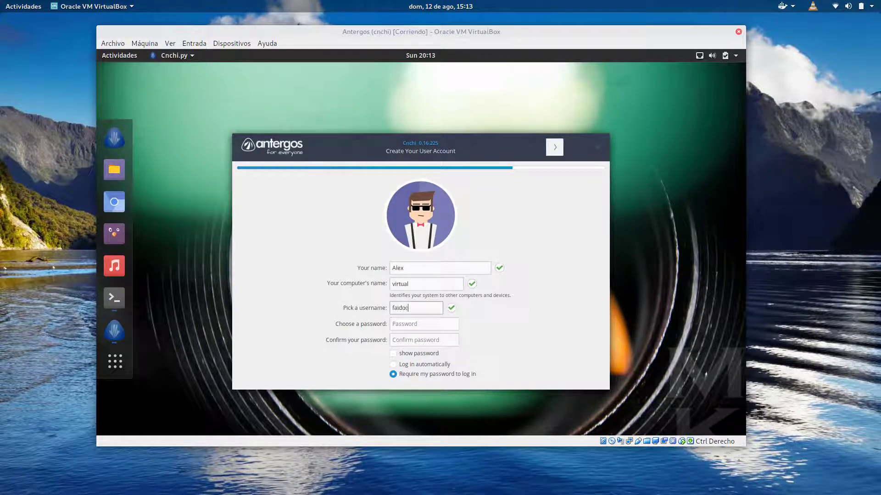
# Enter the new account's password and repeat it in the confirmation field.
pyautogui.press('Tab')
pyautogui.write('********')
pyautogui.press('Tab')
pyautogui.write('********')
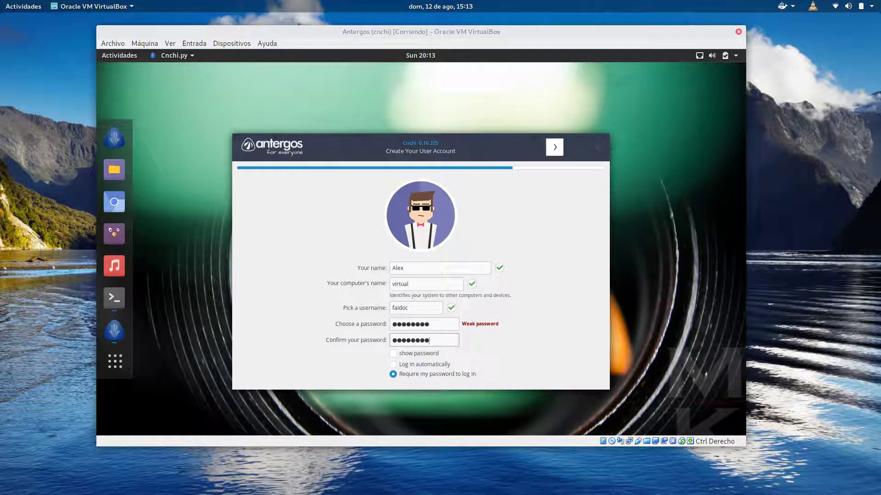
# Submit the account details, start the Antergos installation, and restart the system once it is complete.
pyautogui.press('Return')
pyautogui.press('Return')
pyautogui.press('Tab')
pyautogui.press('Return')
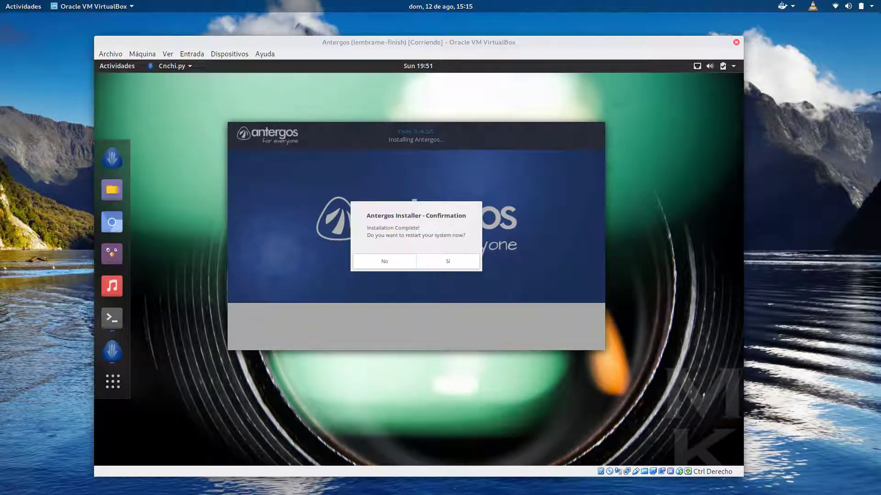
pyautogui.click(448, 262)
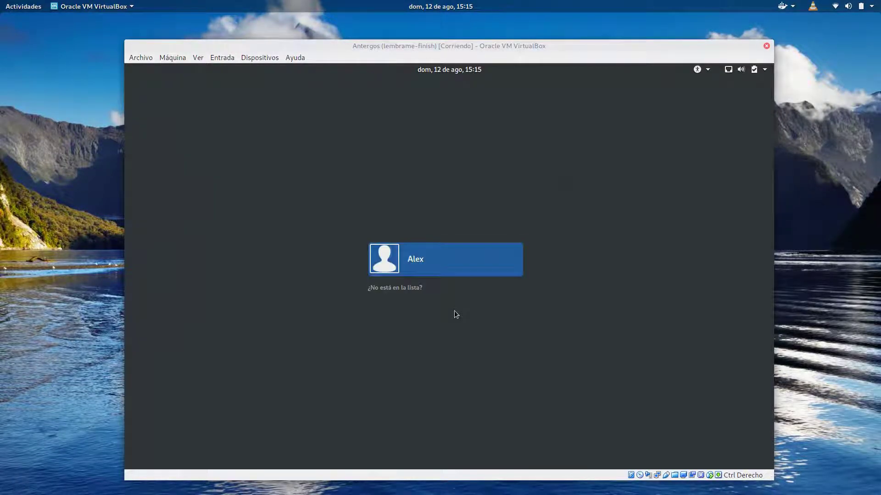
# Select the new user on the login screen, open the session choices, and log in with the account password.
pyautogui.click(481, 253)
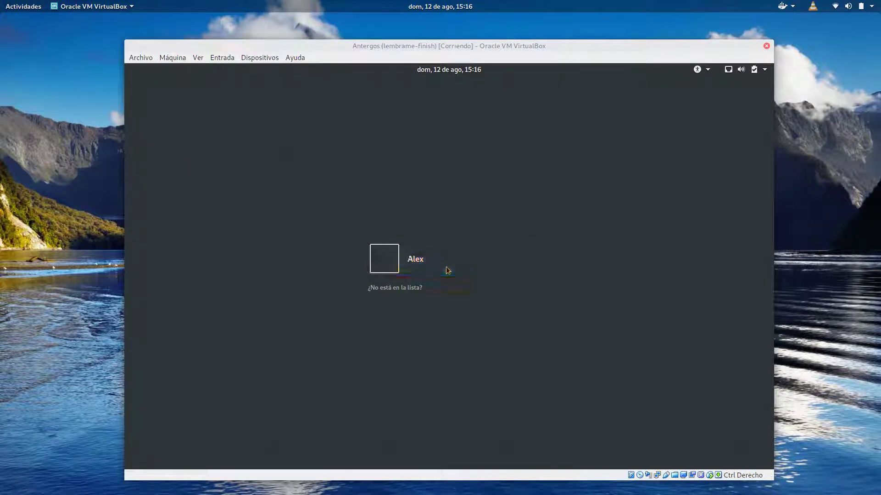
pyautogui.click(462, 310)
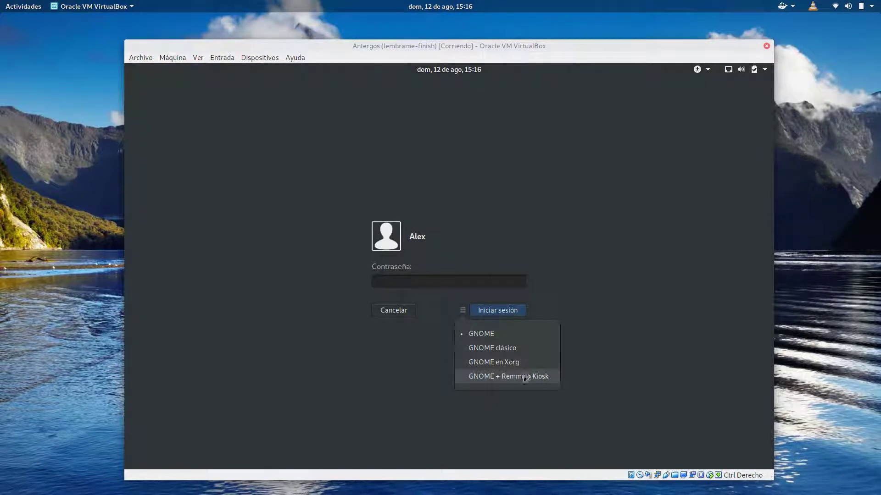
pyautogui.click(509, 369)
pyautogui.write('*****')
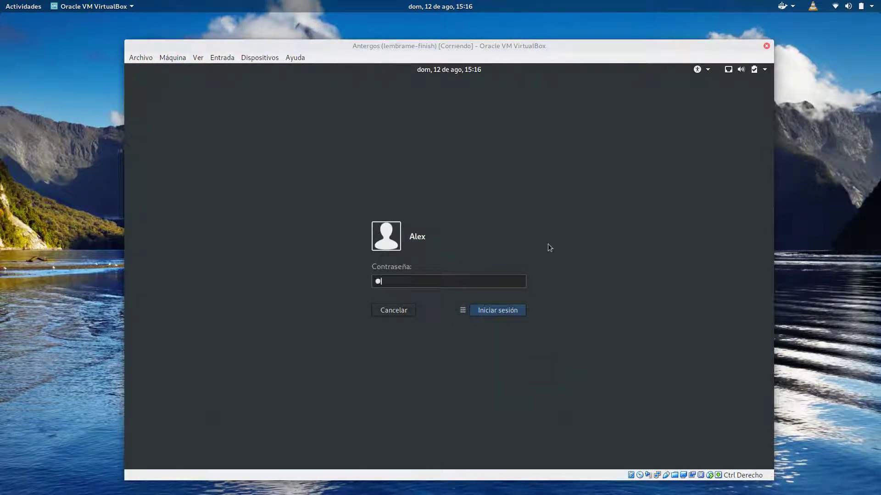
pyautogui.write('***')
pyautogui.press('Return')
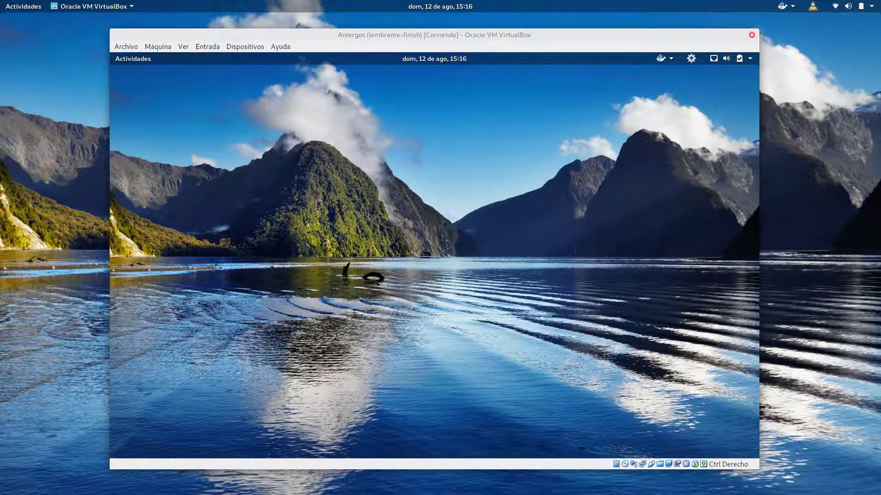
# Check the Docker integration menu and browse the installed applications on the newly installed desktop.
pyautogui.click(661, 59)
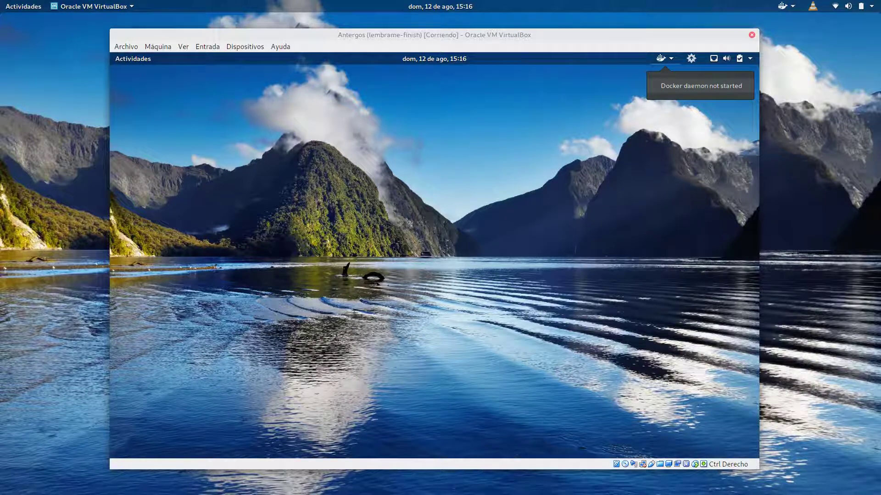
pyautogui.press('Escape')
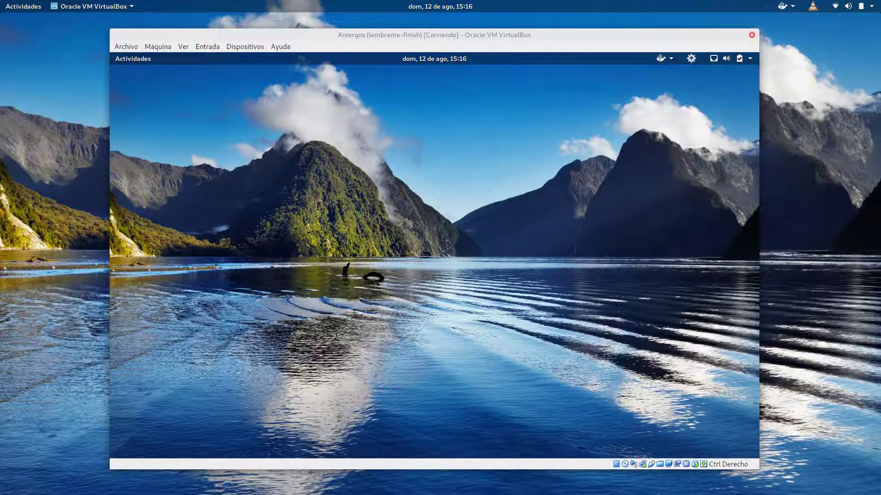
pyautogui.press('super')
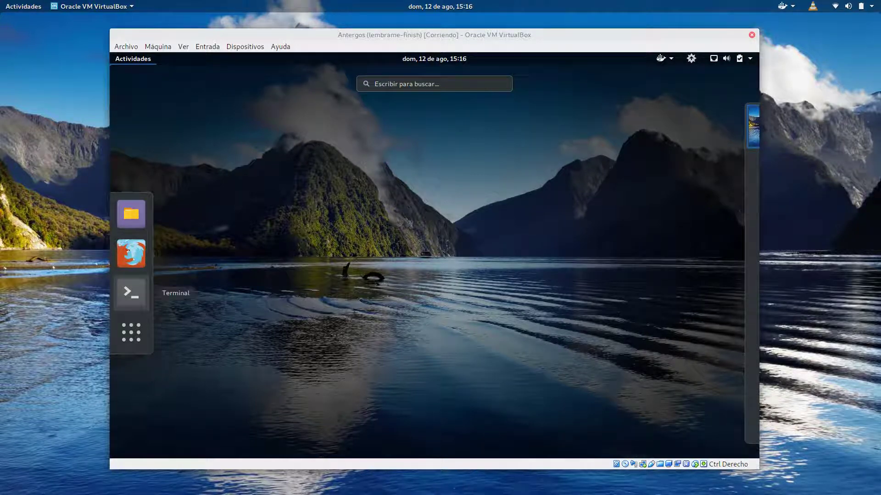
pyautogui.click(131, 332)
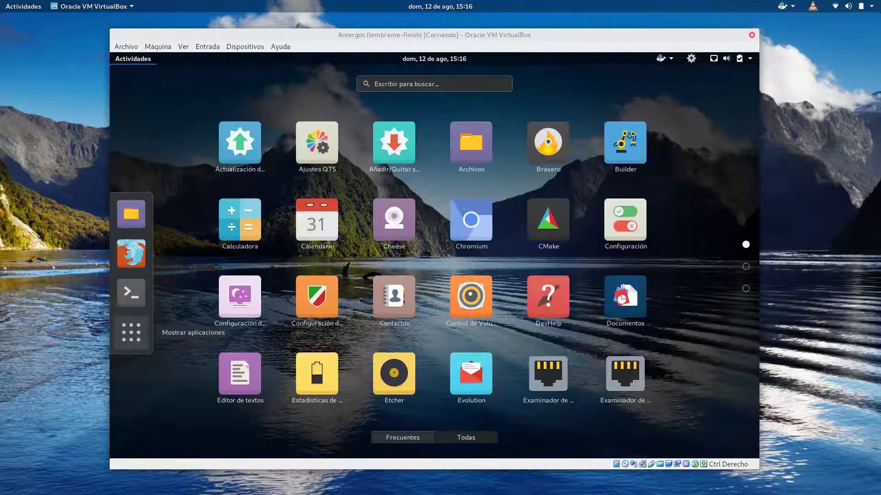
pyautogui.scroll(-1, 433, 262)
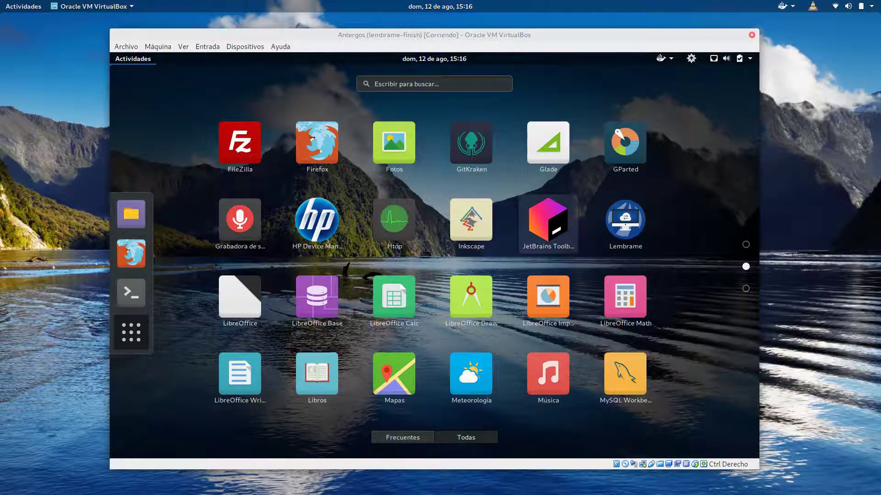
pyautogui.scroll(1, 548, 224)
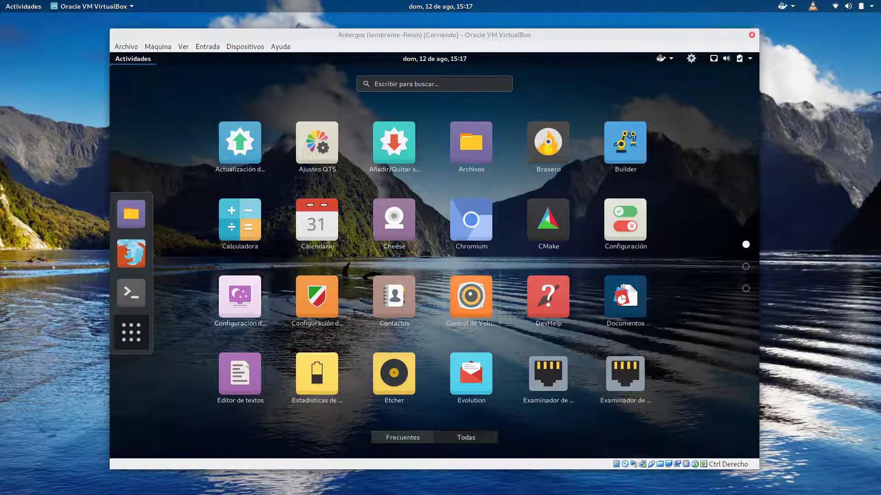
# Search for the GNOME tweaks tool (Retoques) and open it to its appearance settings.
pyautogui.write('twe')
pyautogui.press('Return')
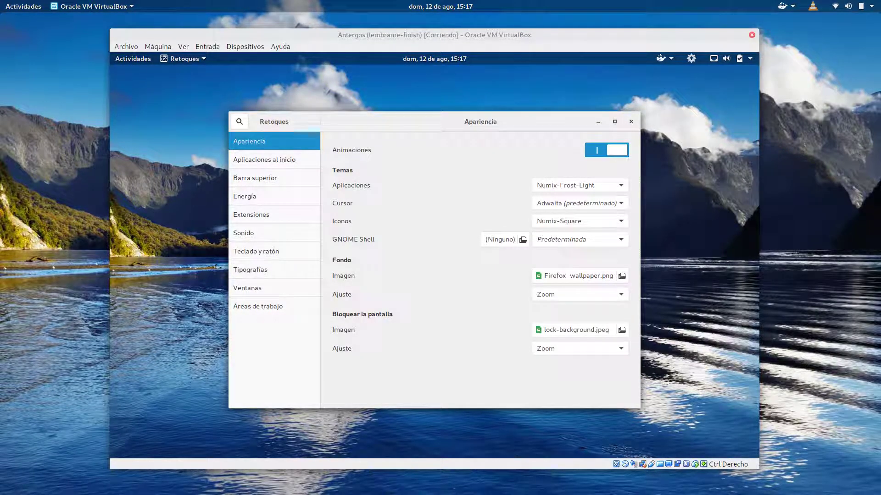
# Check the themes offered for applications in the appearance settings, keeping Numix-Frost-Light selected.
pyautogui.click(580, 185)
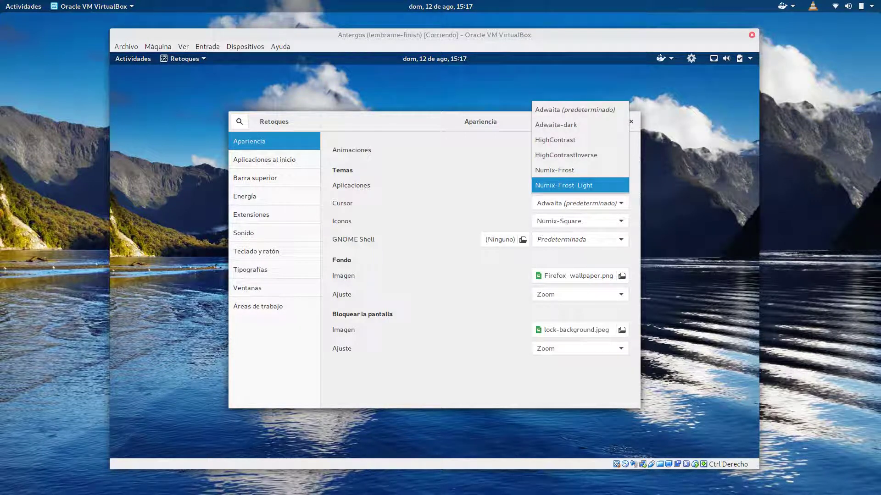
pyautogui.press('Return')
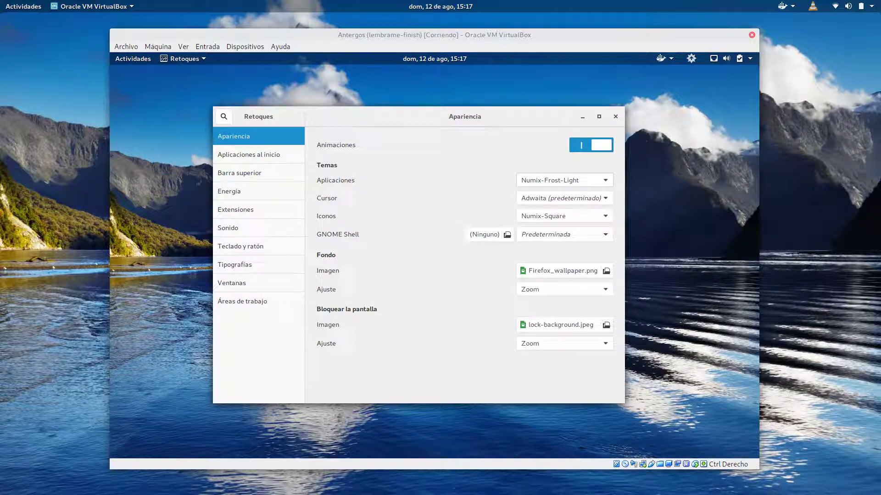
pyautogui.click(564, 180)
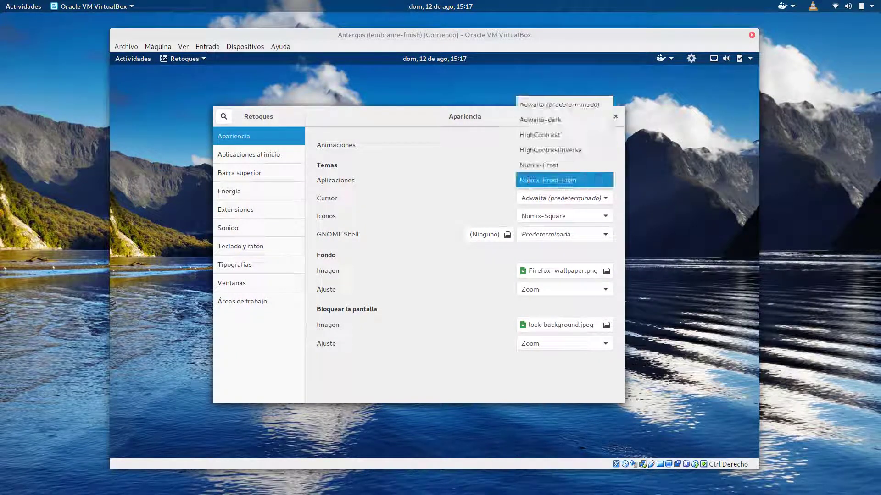
pyautogui.press('Escape')
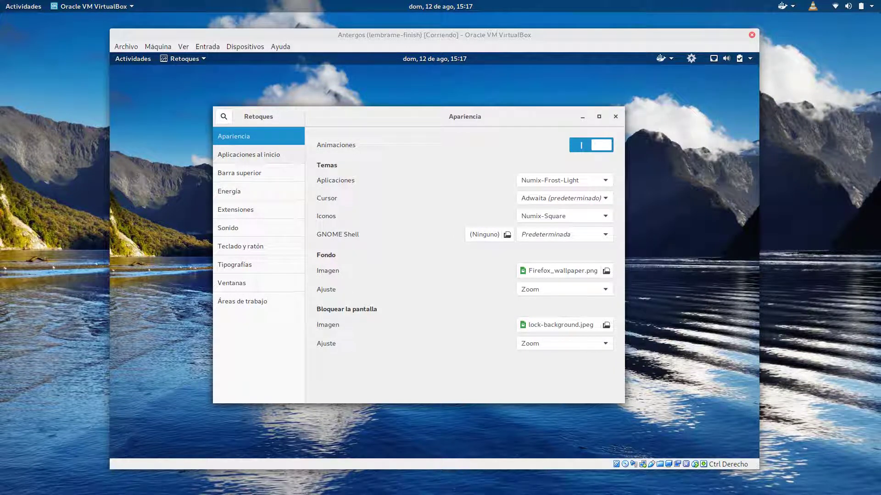
# Review the full list of GNOME extensions, including the Pixel saver warning, and close the tweaks tool.
pyautogui.click(235, 209)
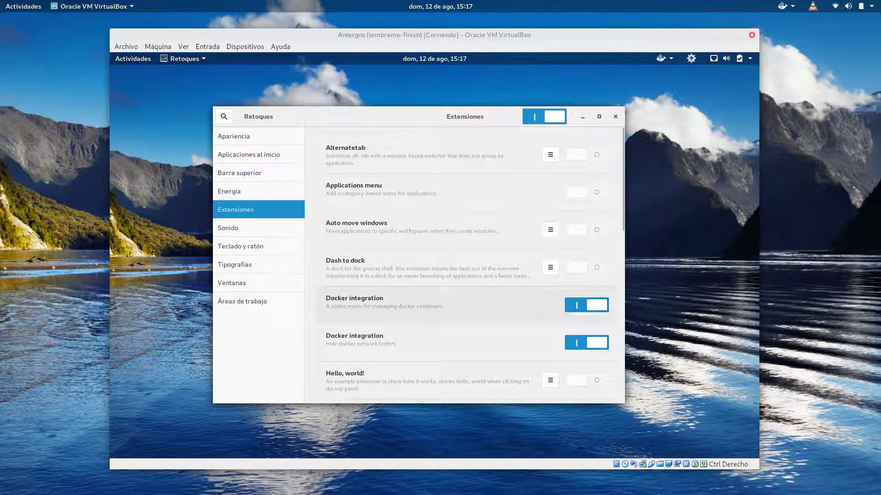
pyautogui.scroll(-5, 459, 255)
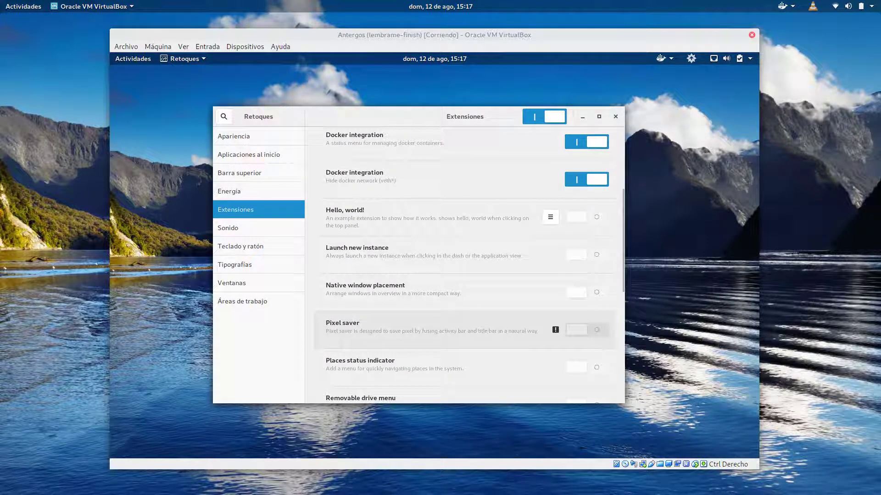
pyautogui.moveTo(556, 330)
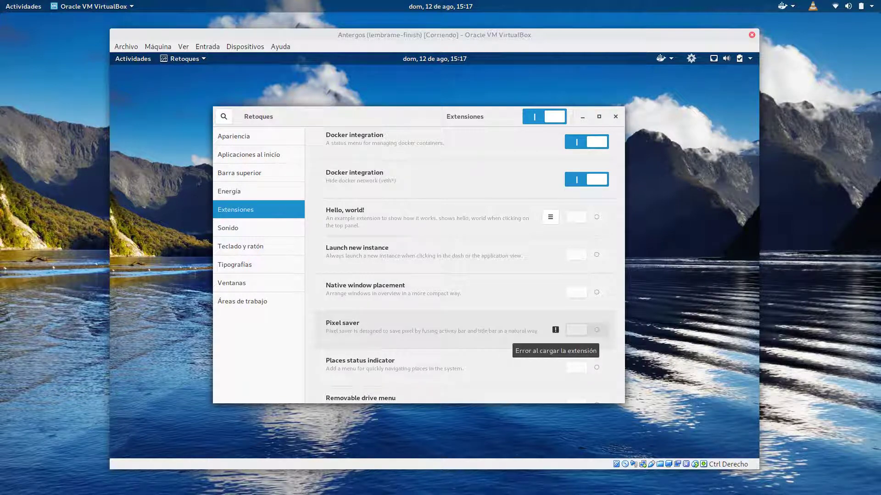
pyautogui.scroll(-10, 556, 330)
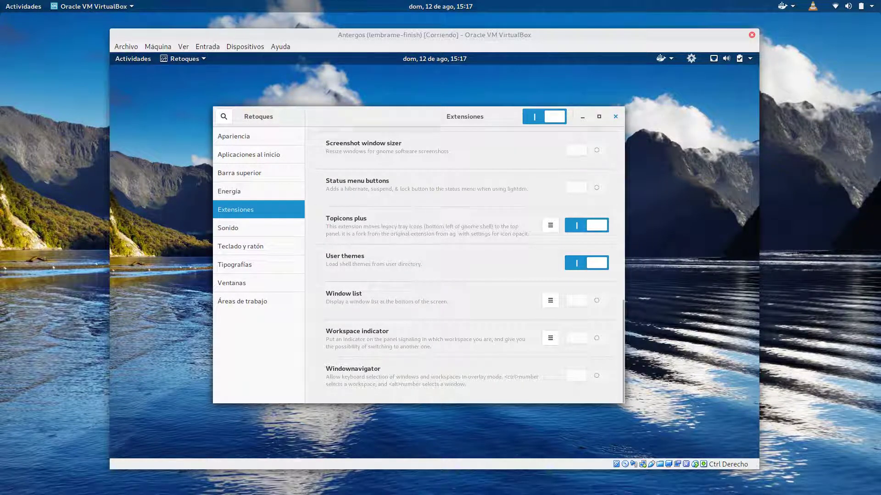
pyautogui.click(615, 116)
# Open the desktop background settings to check the wallpaper and lock screen images, and close them.
pyautogui.rightClick(385, 161)
pyautogui.click(413, 177)
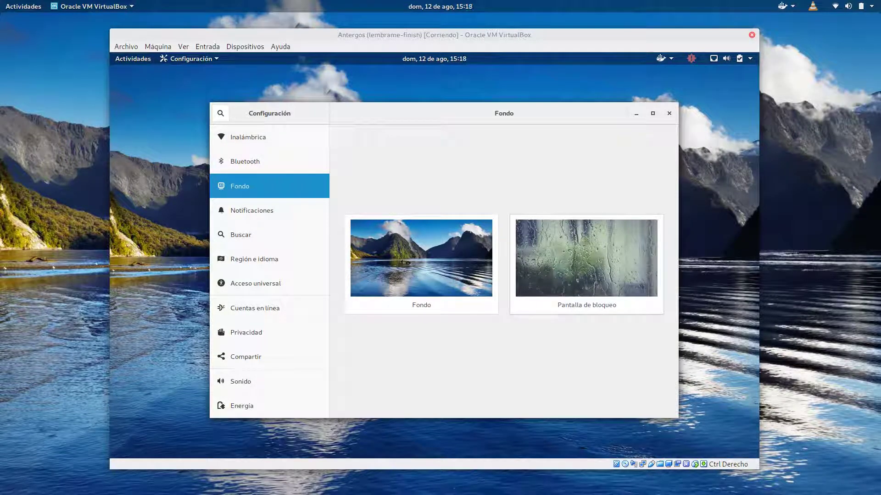
pyautogui.hotkey('ctrl', 'q')
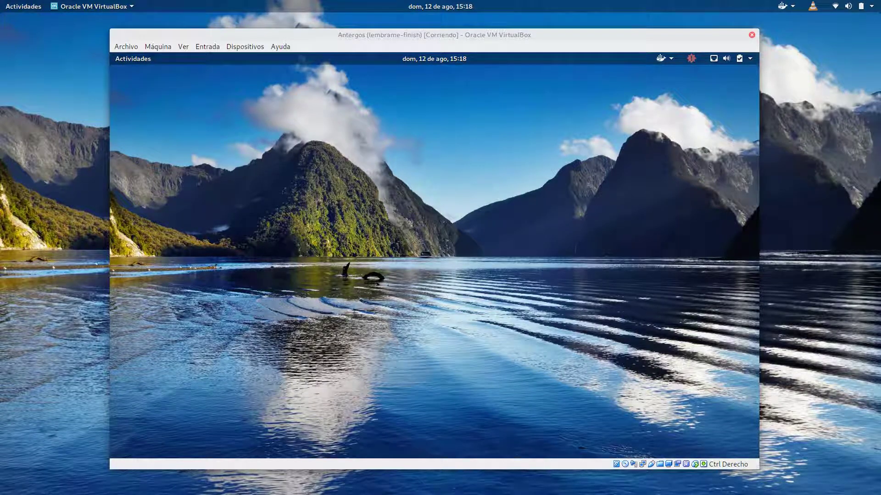
# Search for Lembrame in the virtual machine's activities overview and launch it.
pyautogui.press('super')
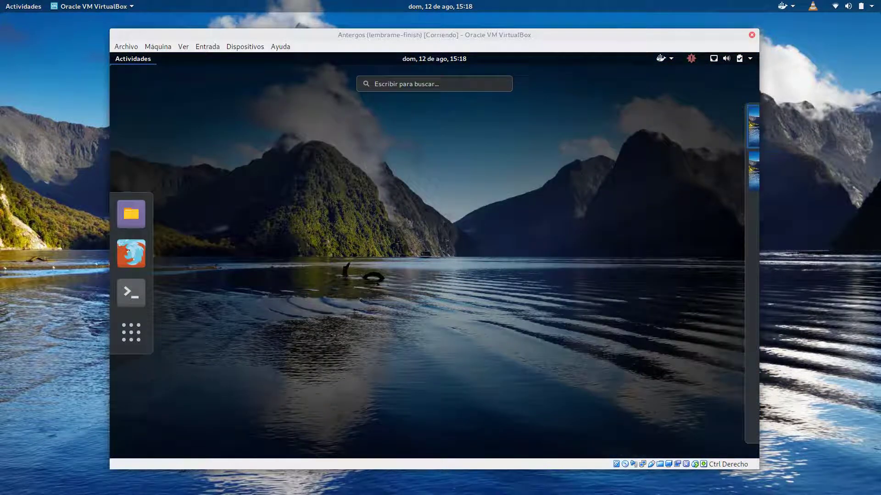
pyautogui.write('lemb')
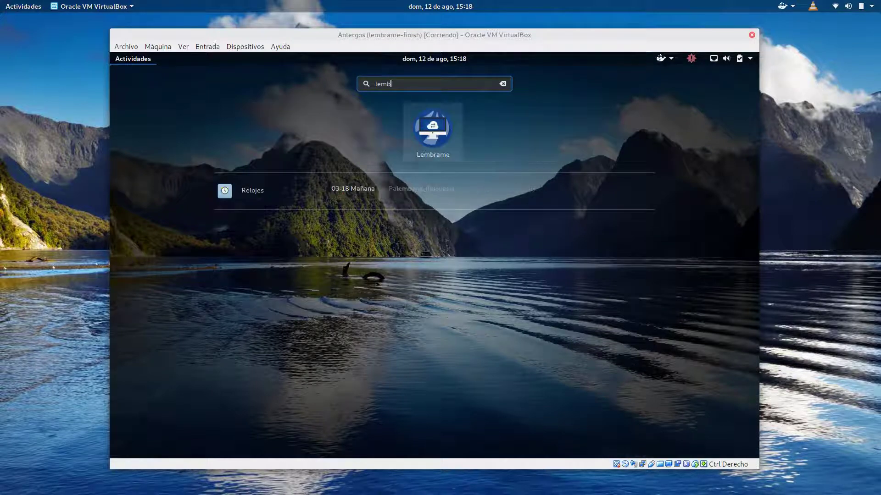
pyautogui.press('Return')
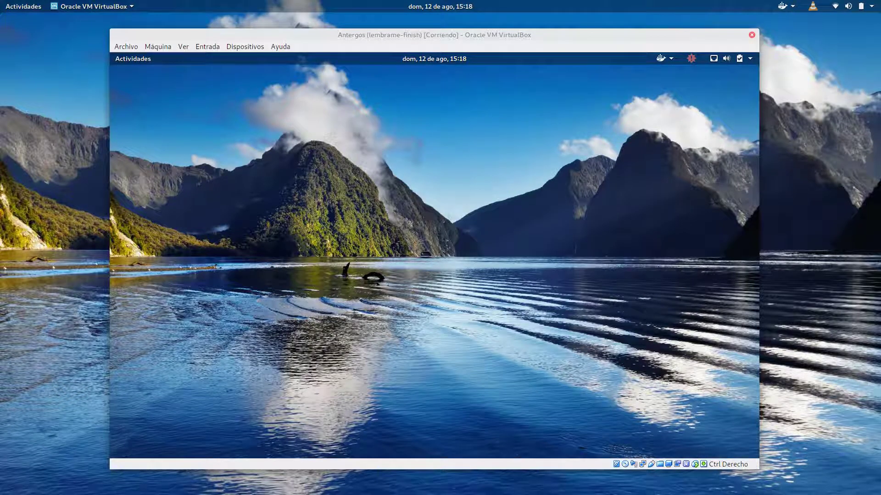
# Switch to the Antergos/lembrame GitHub page in Firefox and highlight the "Do not block the main thread while executing the tasks" item.
pyautogui.press('super')
pyautogui.press('super+Page_Down')
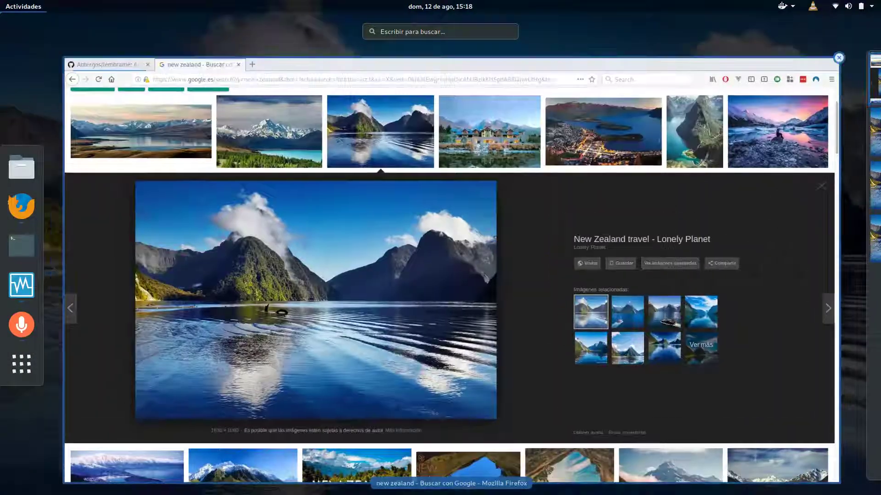
pyautogui.press('super')
pyautogui.hotkey('ctrl', 'pageup')
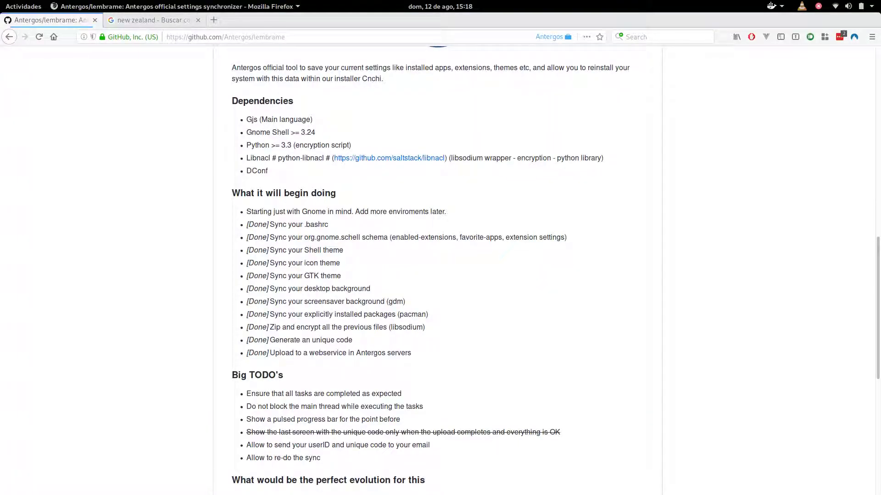
pyautogui.scroll(-5, 440, 270)
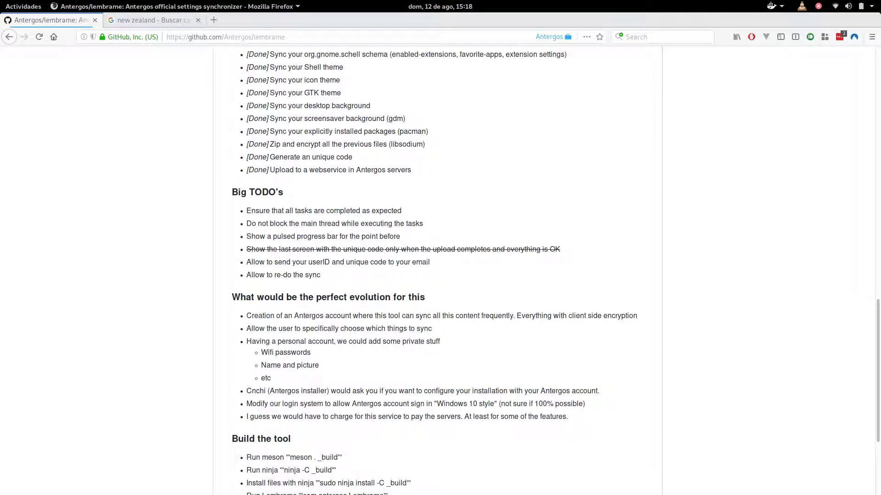
pyautogui.moveTo(246, 224); pyautogui.dragTo(423, 224)
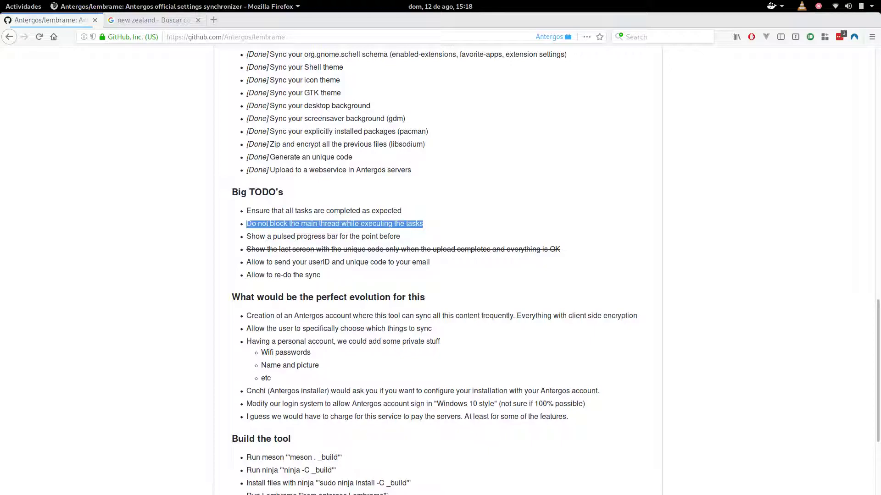
# Switch back to the VirtualBox machine, search for "le" and launch Lembrame.
pyautogui.moveTo(0, 0)
pyautogui.scroll(-1, 413, 275)
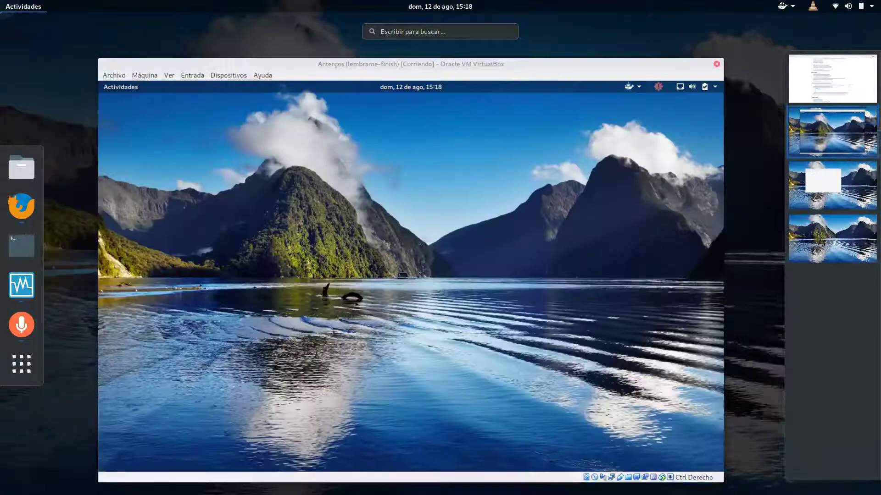
pyautogui.click(413, 275)
pyautogui.press('super')
pyautogui.write('le')
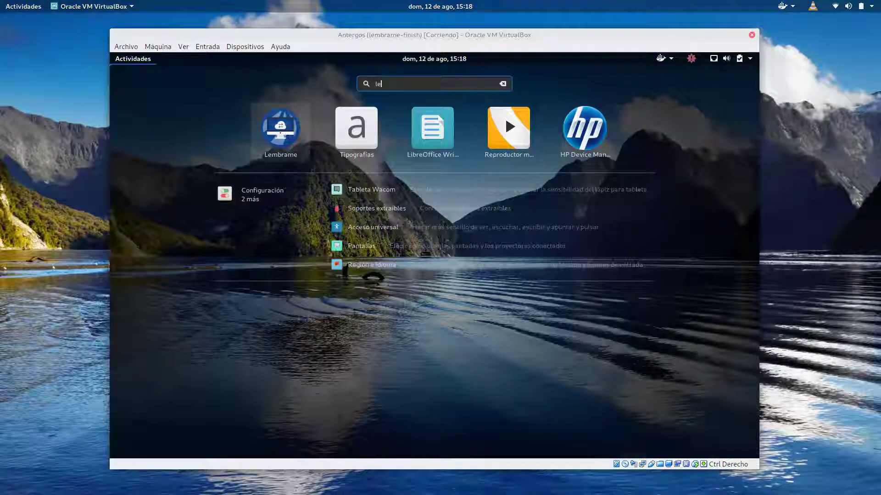
pyautogui.press('Return')
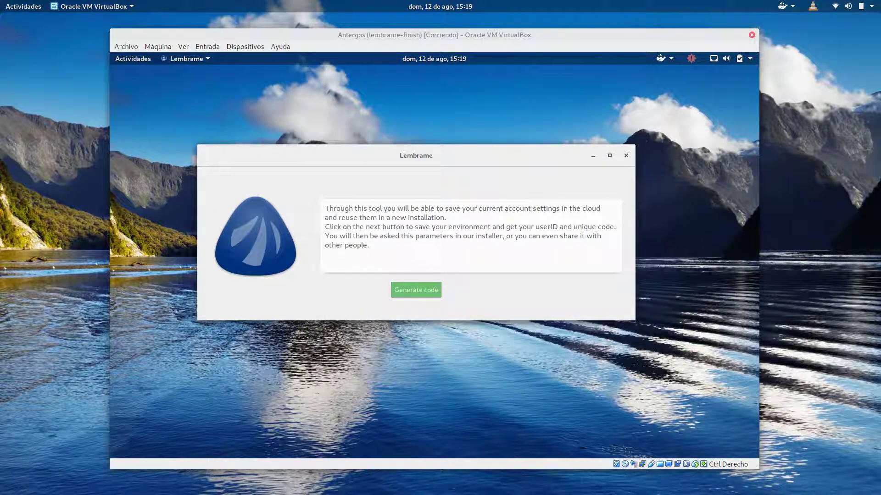
# Return to the Lembrame GitHub page in Firefox and read the "Allow to re-do the sync" item and the Antergos account syncing idea.
pyautogui.press('super')
pyautogui.hotkey('ctrl', 'alt', 'Down')
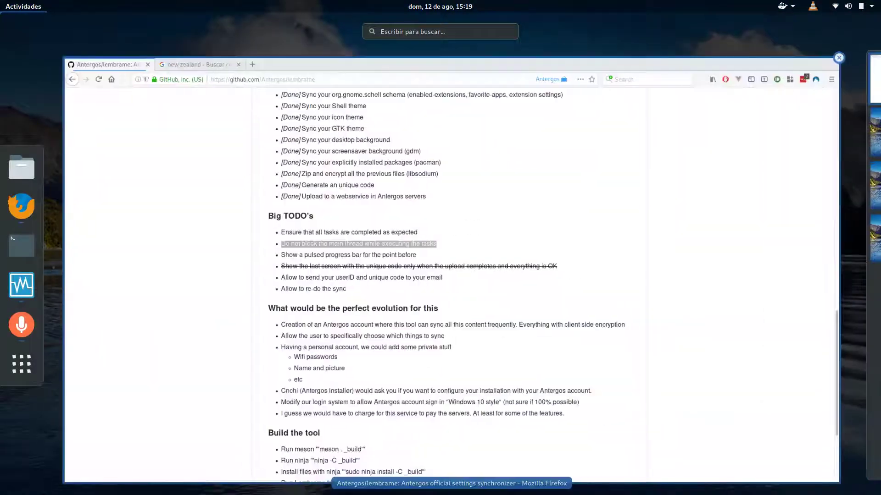
pyautogui.press('super')
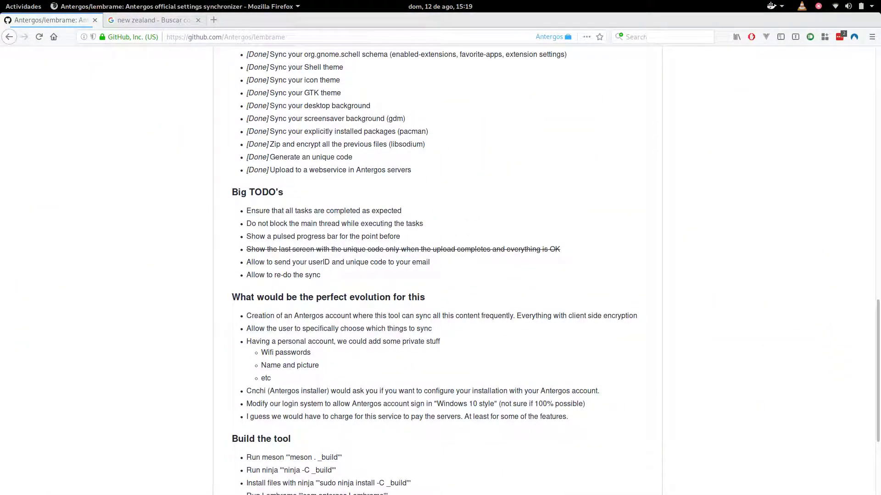
pyautogui.scroll(-3, 440, 271)
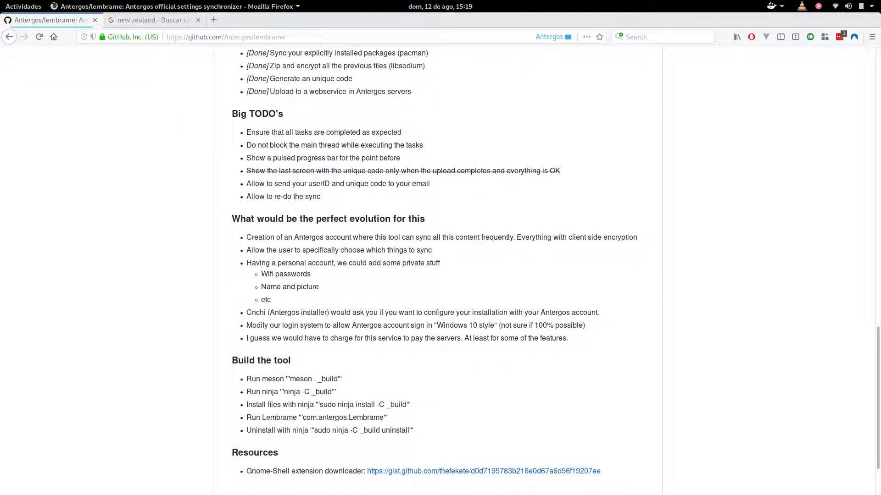
pyautogui.moveTo(251, 196); pyautogui.dragTo(321, 197)
pyautogui.click(321, 198)
pyautogui.moveTo(353, 237); pyautogui.dragTo(513, 237)
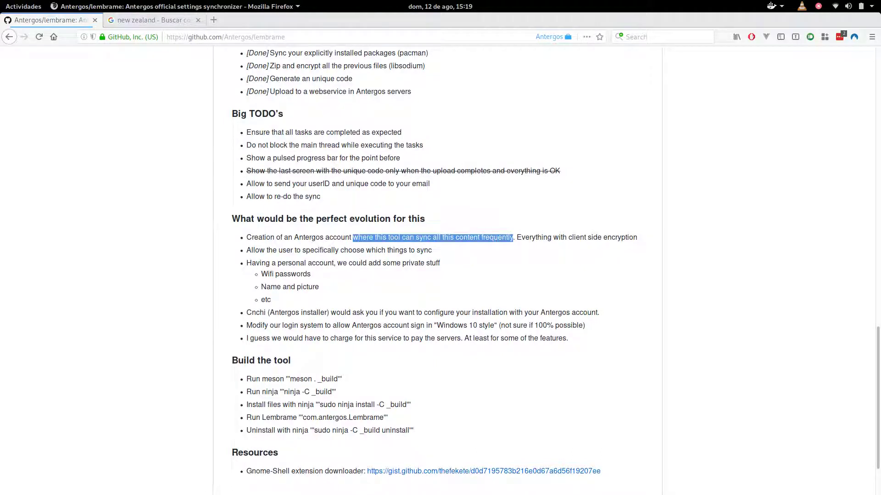
pyautogui.click(515, 237)
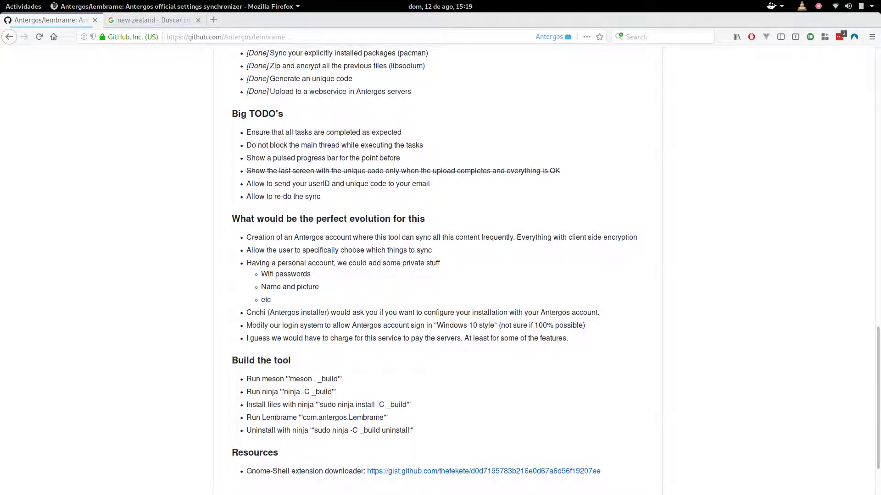
# Examine the proposal to let users choose what to sync, and highlight the completed items from .bashrc to the explicitly installed packages.
pyautogui.moveTo(247, 250); pyautogui.dragTo(331, 250)
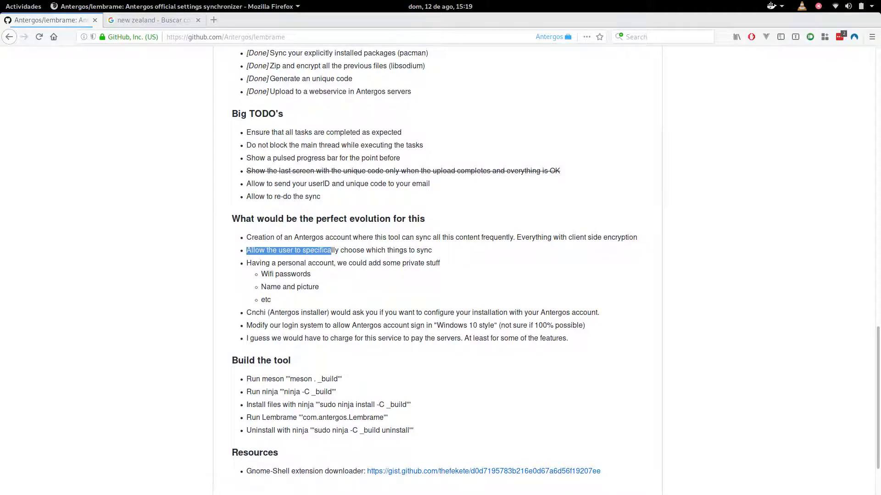
pyautogui.scroll(3, 440, 270)
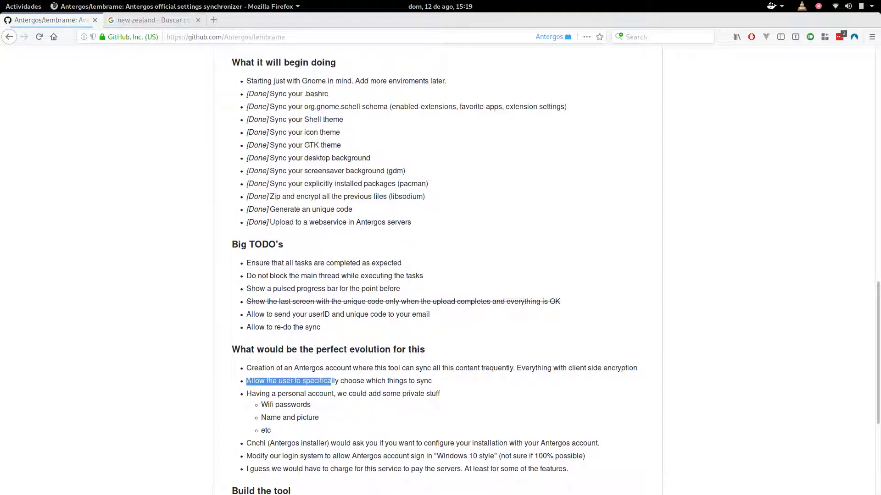
pyautogui.moveTo(246, 94); pyautogui.dragTo(428, 184)
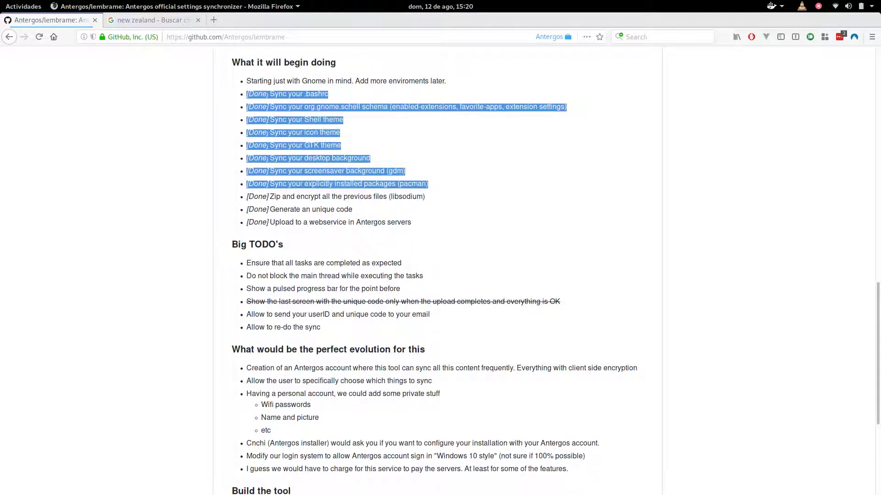
pyautogui.scroll(-1, 440, 270)
pyautogui.scroll(2, 441, 269)
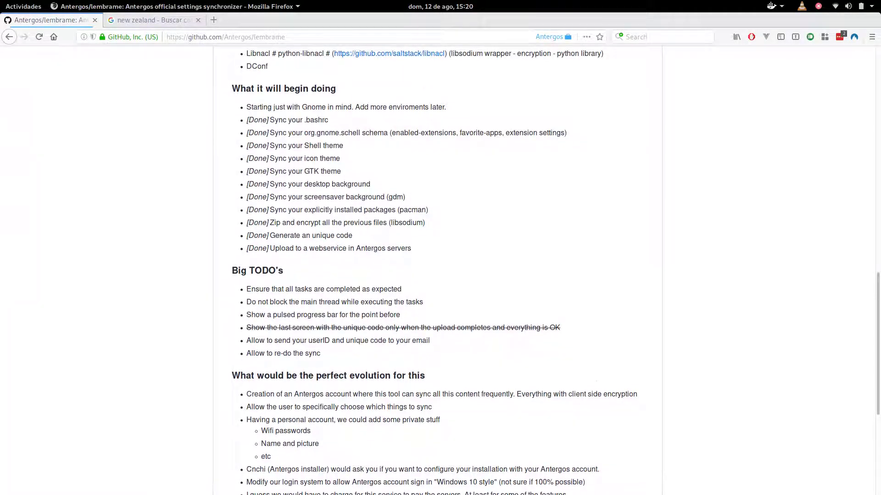
pyautogui.scroll(-3, 441, 270)
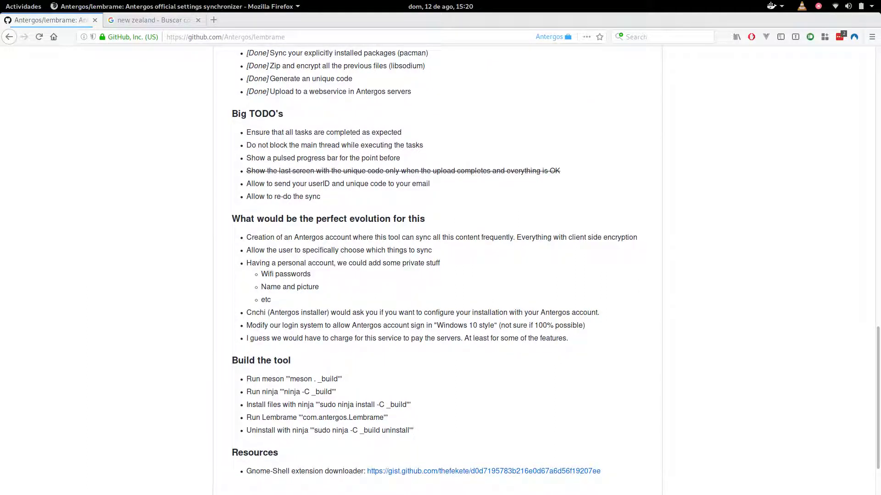
# Examine the personal account proposals, highlighting Wifi passwords, Name and picture, and the Antergos account sign-in item.
pyautogui.moveTo(246, 263); pyautogui.dragTo(336, 264)
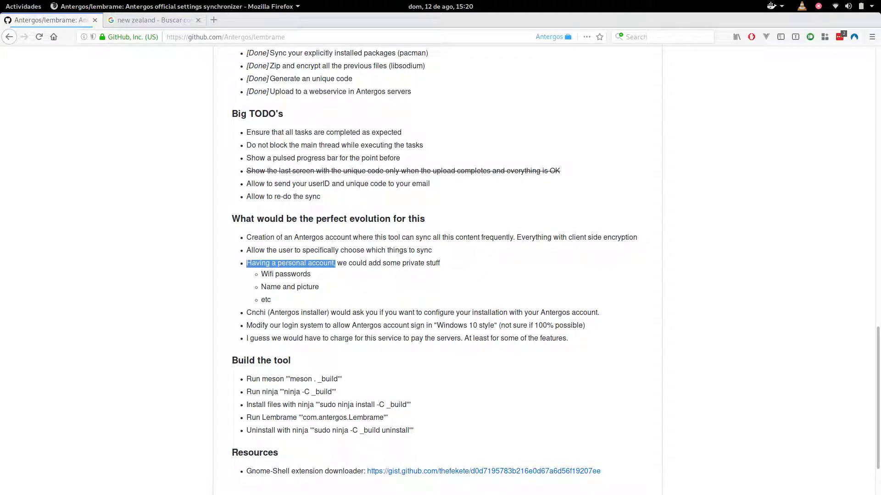
pyautogui.moveTo(261, 273); pyautogui.dragTo(311, 275)
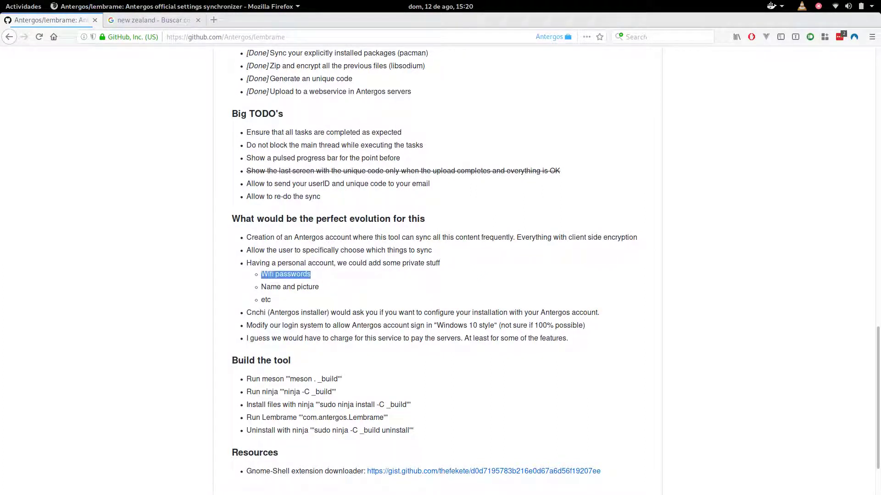
pyautogui.moveTo(261, 287); pyautogui.dragTo(319, 287)
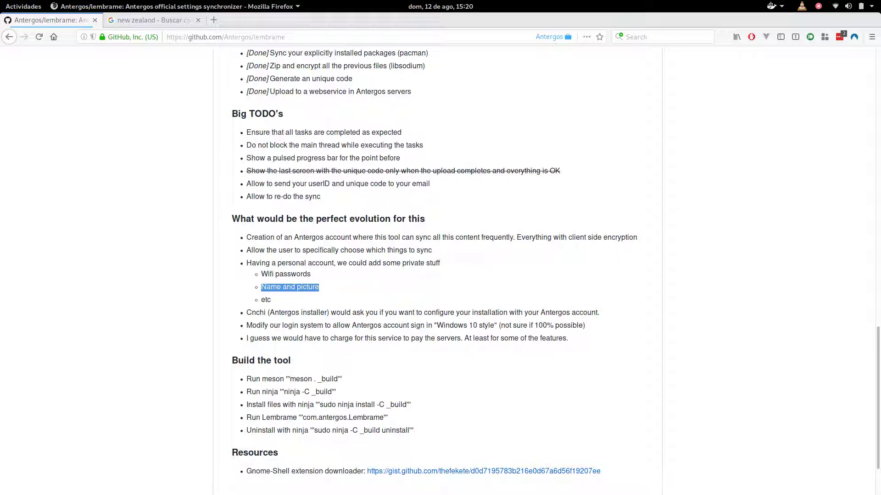
pyautogui.moveTo(280, 326); pyautogui.dragTo(308, 325)
pyautogui.doubleClick(395, 325)
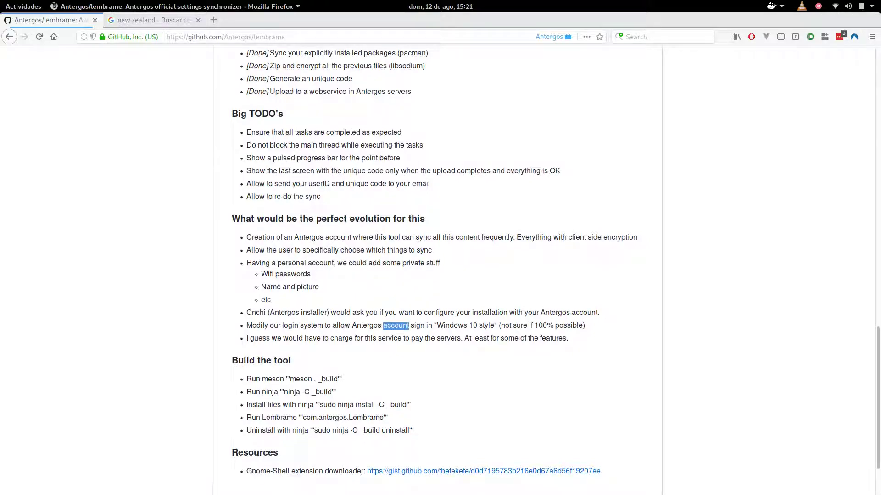
pyautogui.scroll(10, 438, 270)
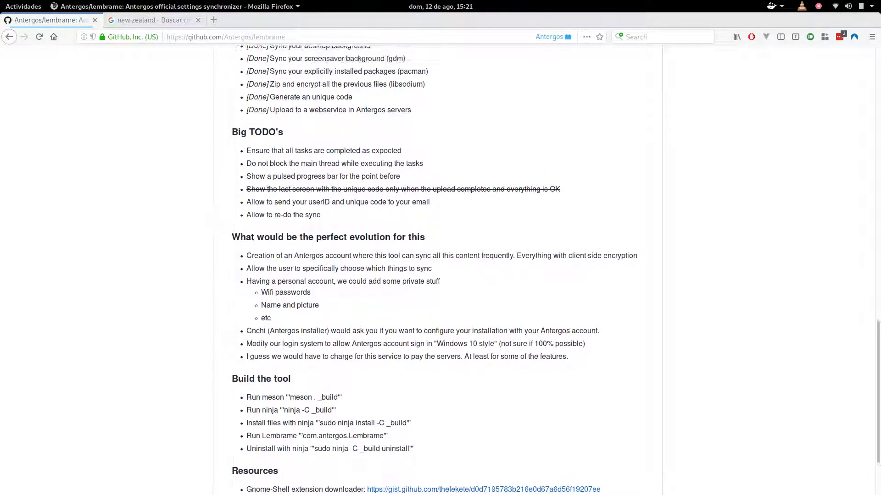
# Return to the start of the README and highlight the paragraph describing Lembrame as the official Antergos tool for saving current settings.
pyautogui.scroll(5, 437, 270)
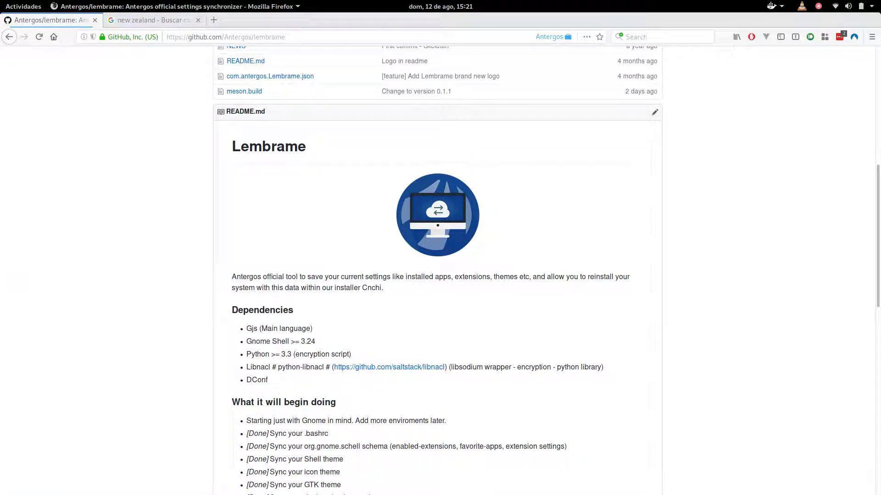
pyautogui.moveTo(232, 276); pyautogui.dragTo(383, 288)
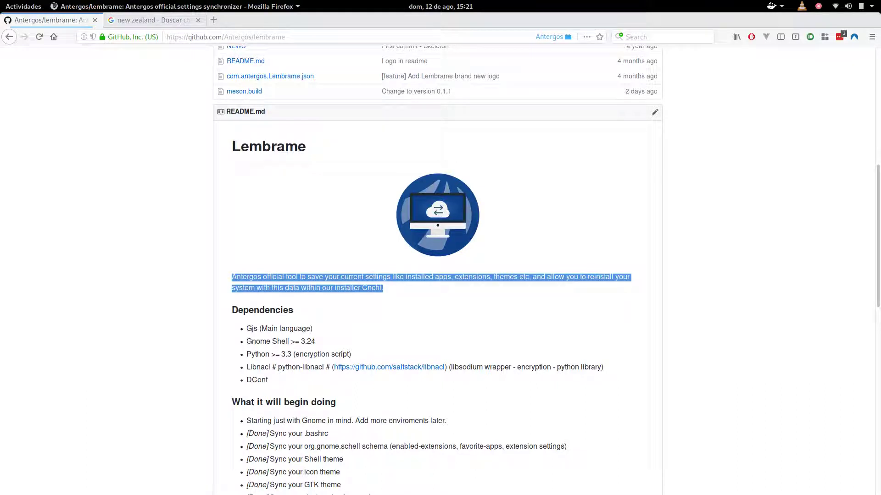
pyautogui.click(385, 292)
pyautogui.moveTo(384, 288); pyautogui.dragTo(233, 278)
pyautogui.click(233, 278)
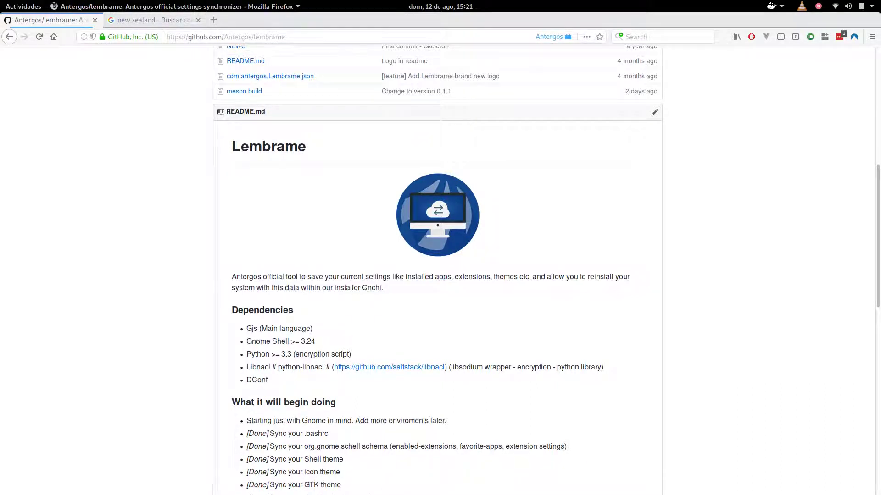
pyautogui.scroll(-2, 437, 270)
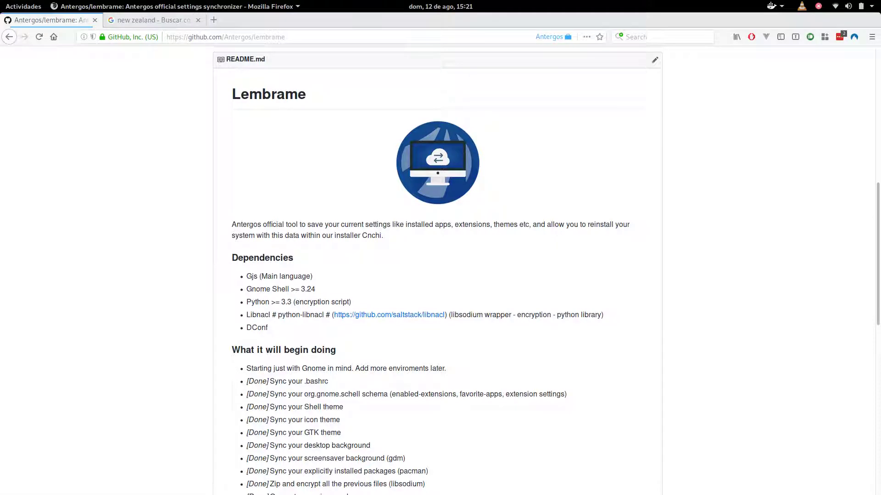
# Look over the repository's overview and file list, and highlight Gjs and python-libnacl in the README's Dependencies list.
pyautogui.scroll(6, 437, 275)
pyautogui.scroll(4, 437, 275)
pyautogui.scroll(1, 437, 275)
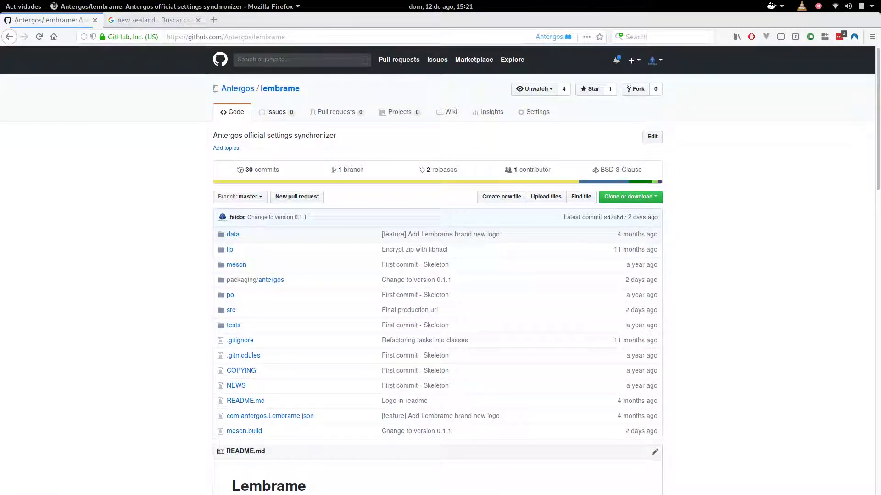
pyautogui.scroll(-3, 437, 275)
pyautogui.scroll(-7, 437, 275)
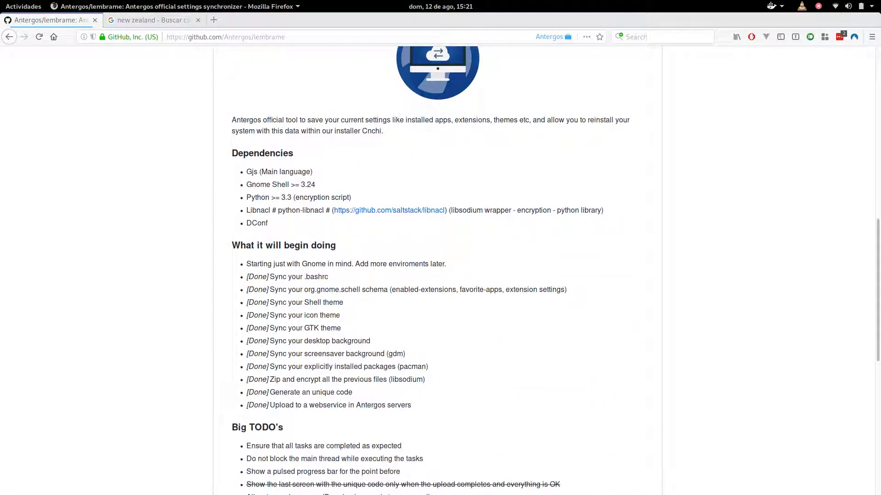
pyautogui.doubleClick(252, 172)
pyautogui.click(252, 172)
pyautogui.moveTo(278, 211); pyautogui.dragTo(324, 211)
pyautogui.scroll(2, 438, 271)
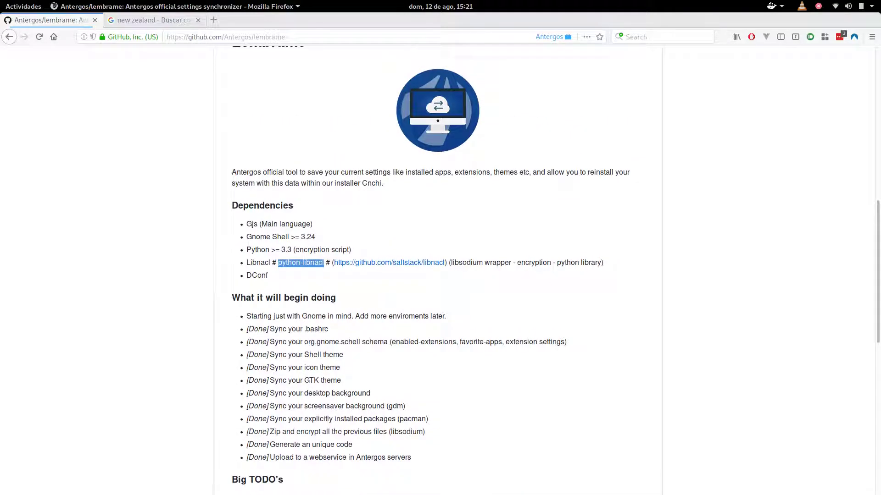